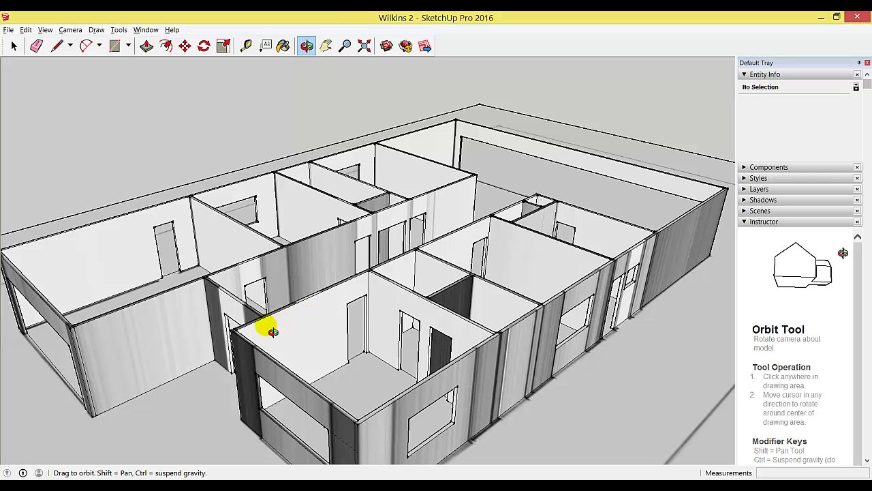
- Start a line at the wall corner with the Line tool
scroll(269, 331, up, 5)
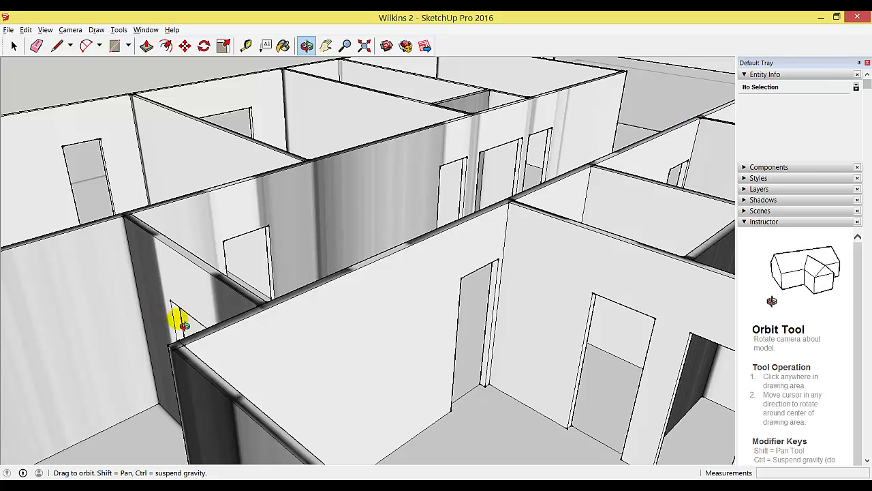
click(36, 46)
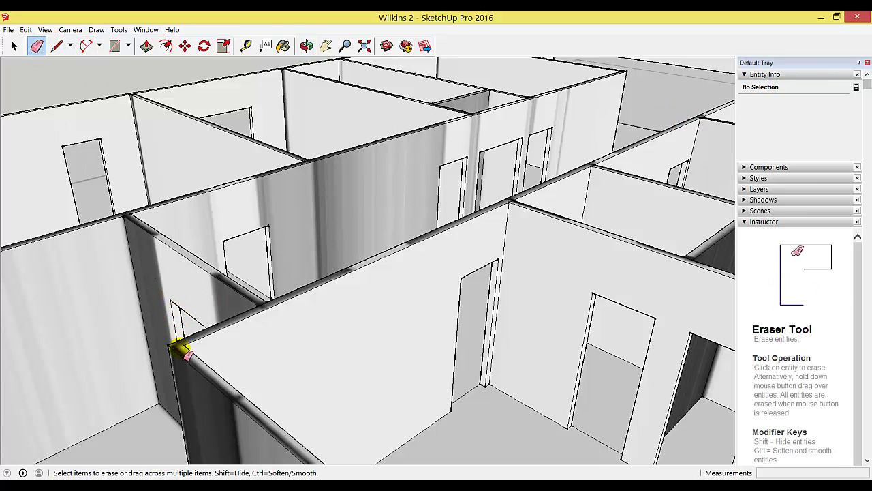
scroll(201, 328, up, 2)
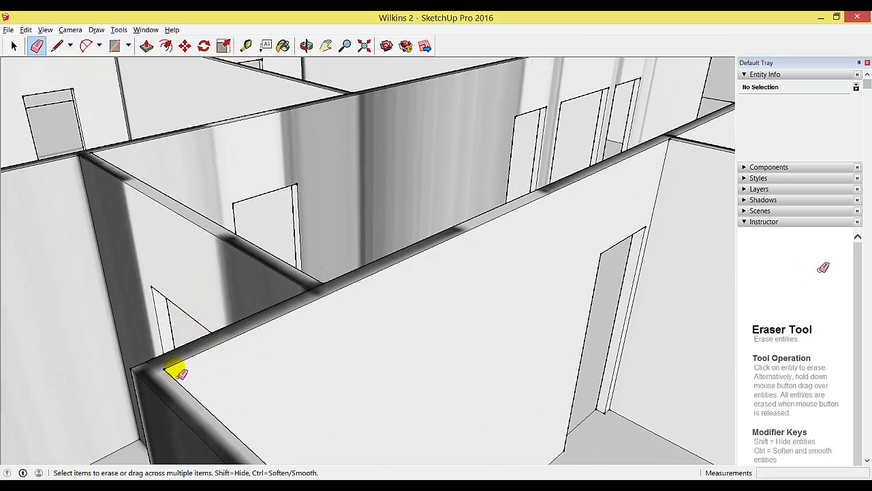
click(57, 46)
click(166, 373)
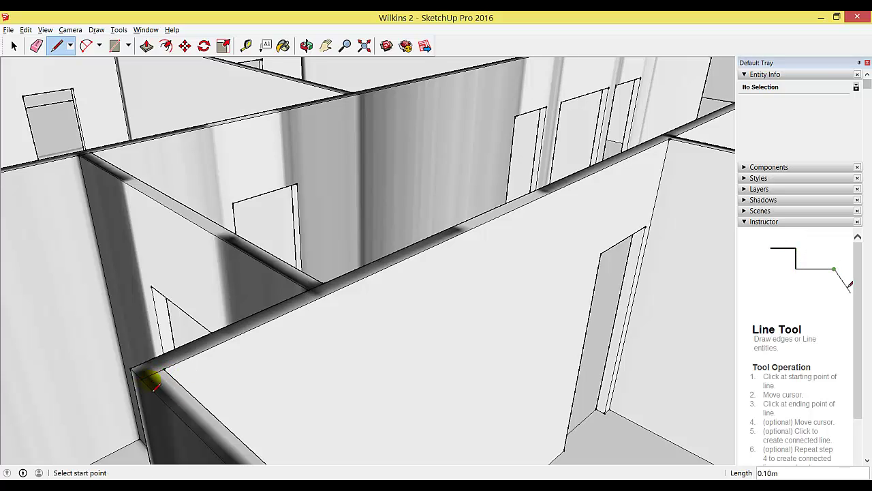
- Pan across the walls and doors to bring the front room's long wall into view
click(326, 45)
drag(402, 259, 368, 283)
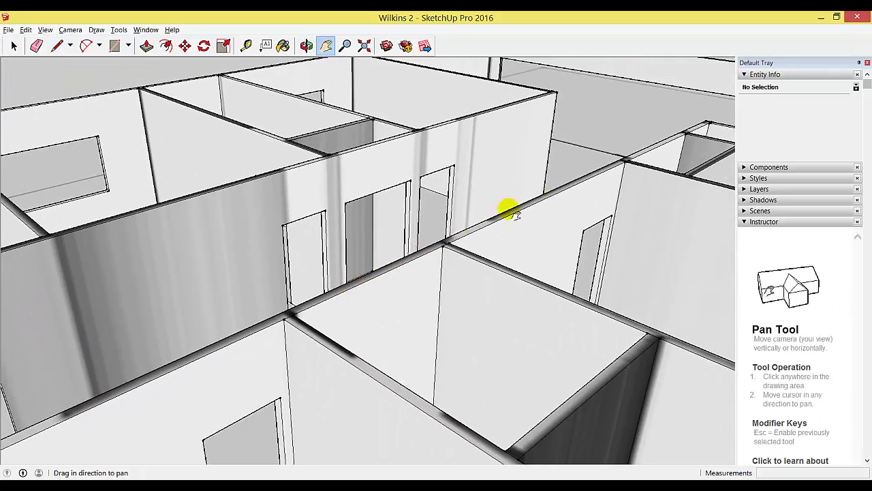
drag(535, 195, 775, 89)
drag(397, 220, 493, 181)
drag(510, 220, 266, 282)
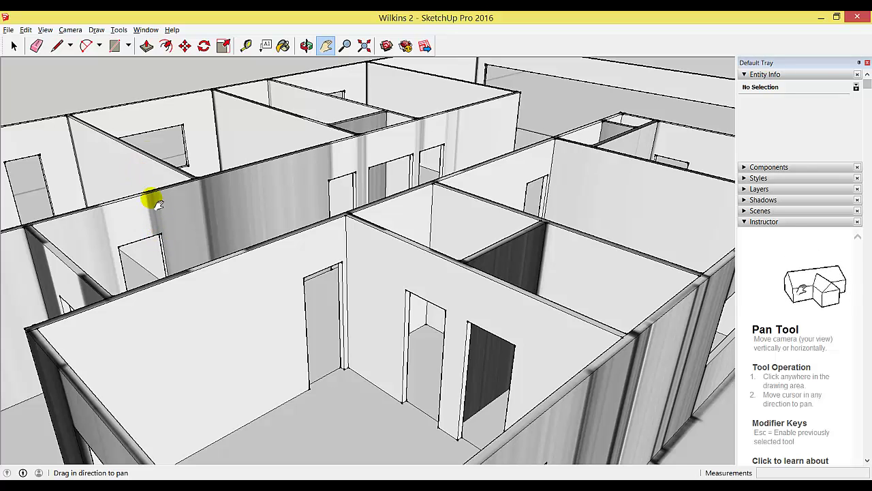
- Raise the front room's long wall top by 2.00 m with Push/Pull
click(145, 46)
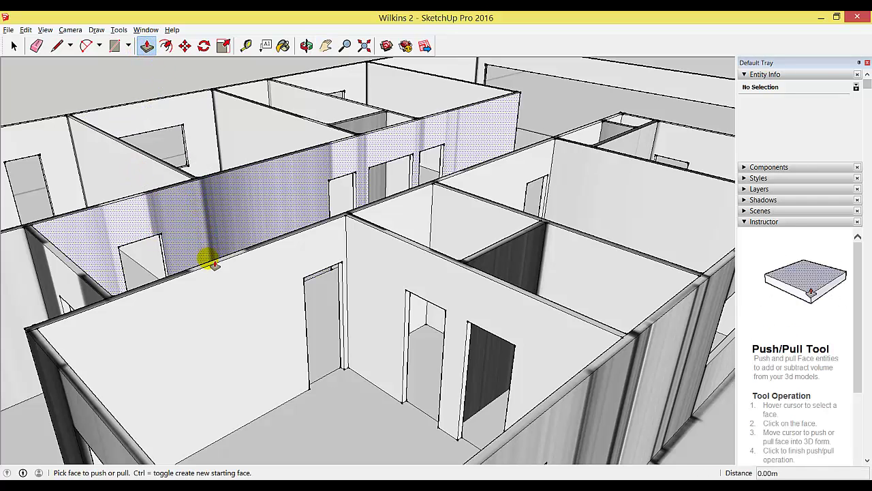
click(209, 257)
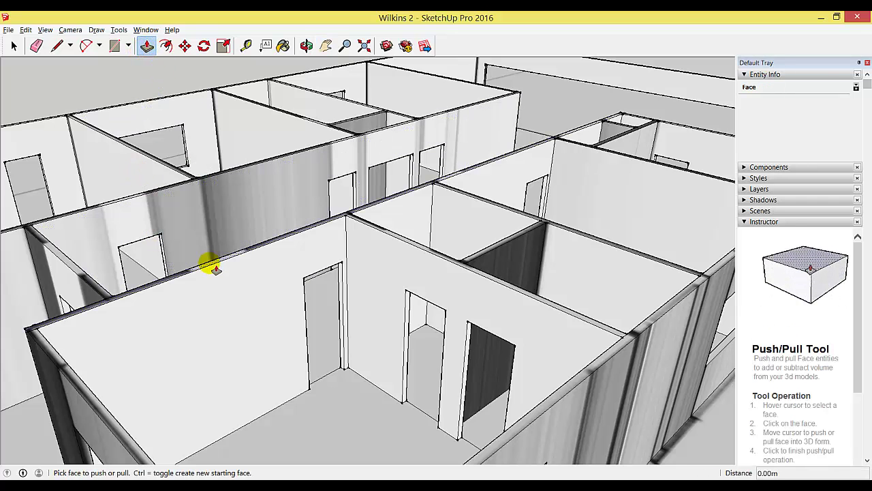
click(214, 195)
key(Return)
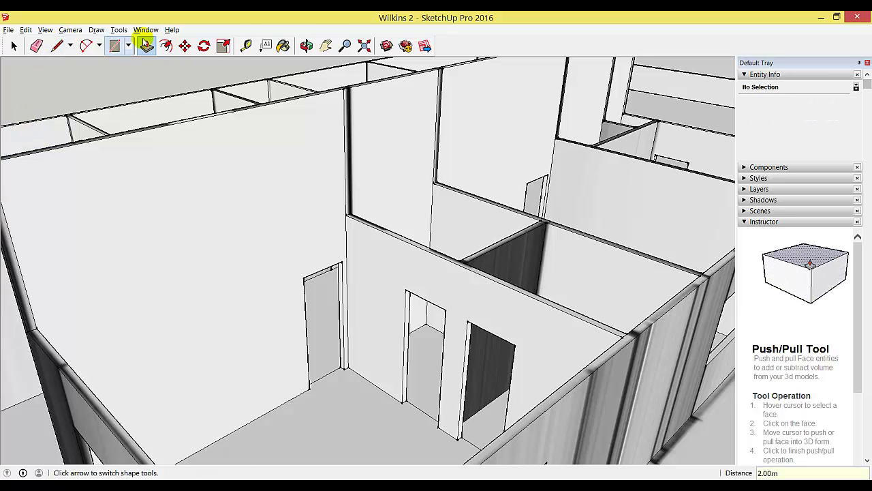
- Place a guide line 1 m below the raised wall's top edge
click(245, 47)
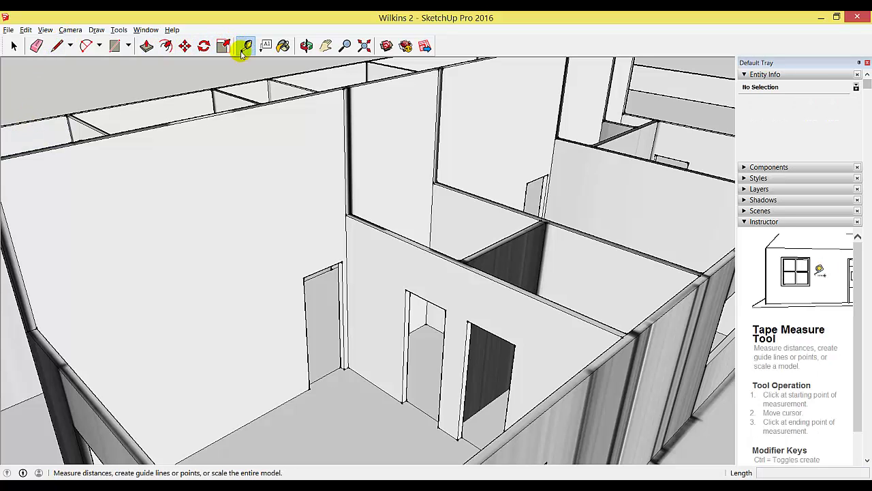
click(213, 119)
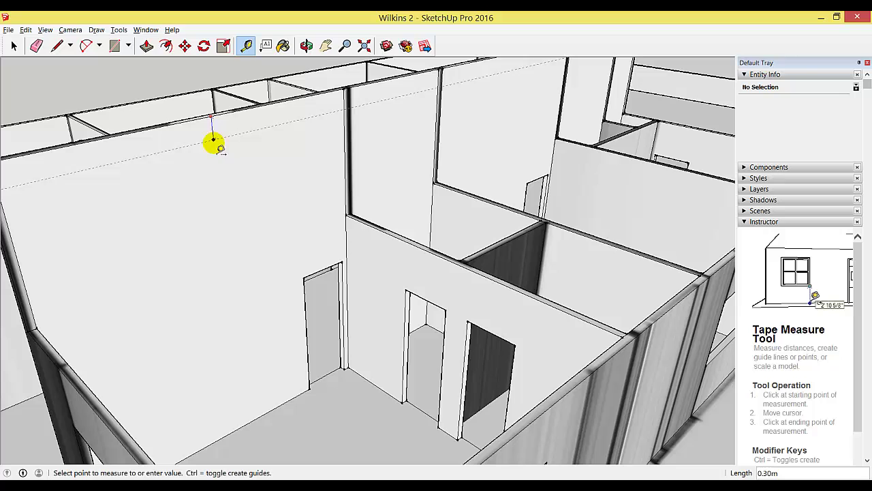
click(220, 188)
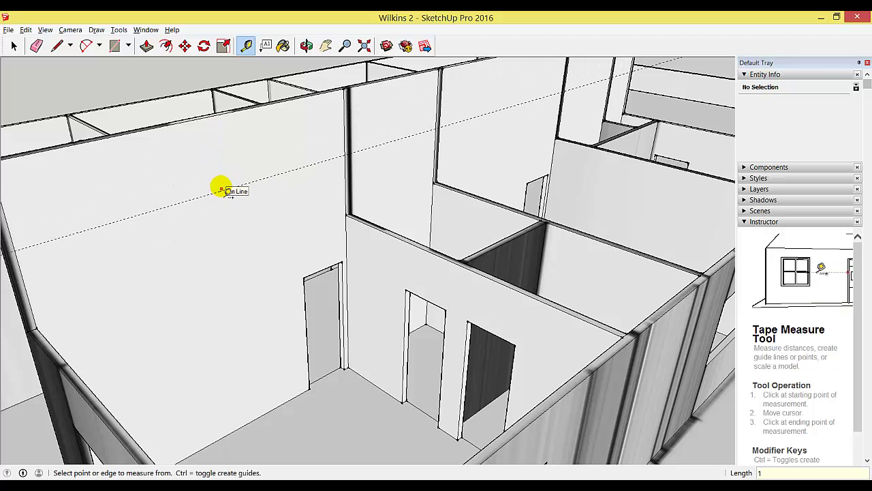
click(306, 45)
drag(262, 214, 310, 171)
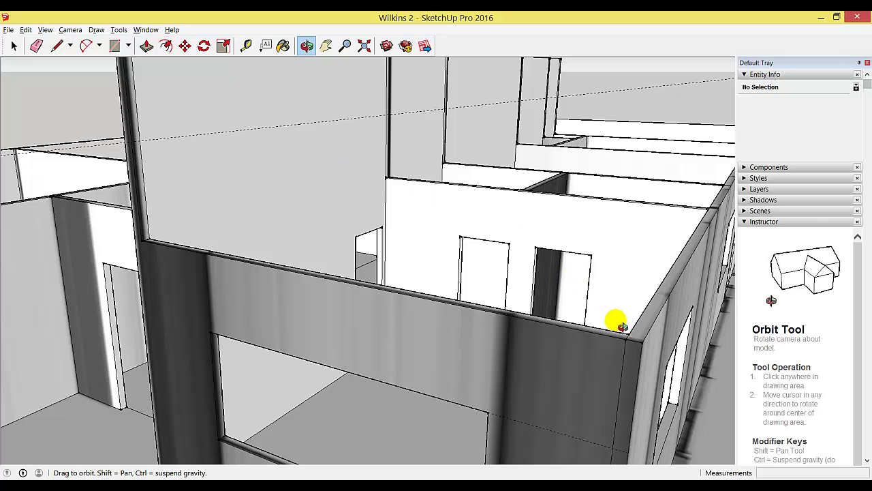
click(57, 46)
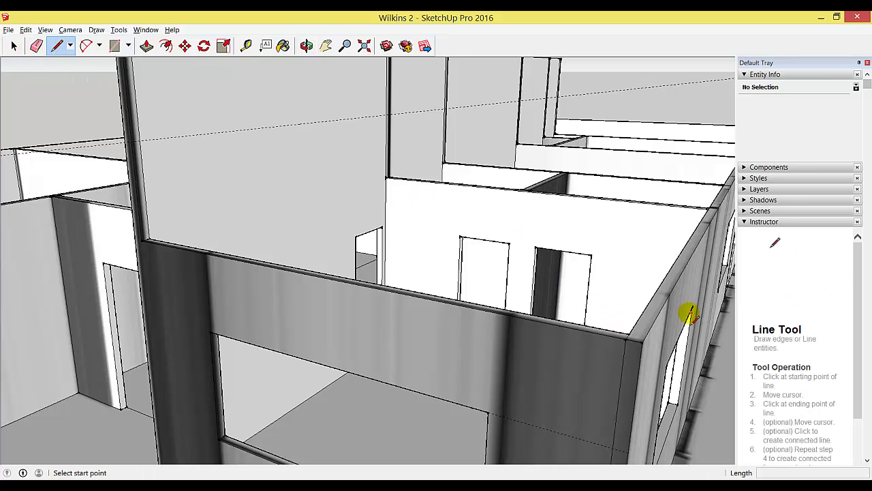
click(633, 335)
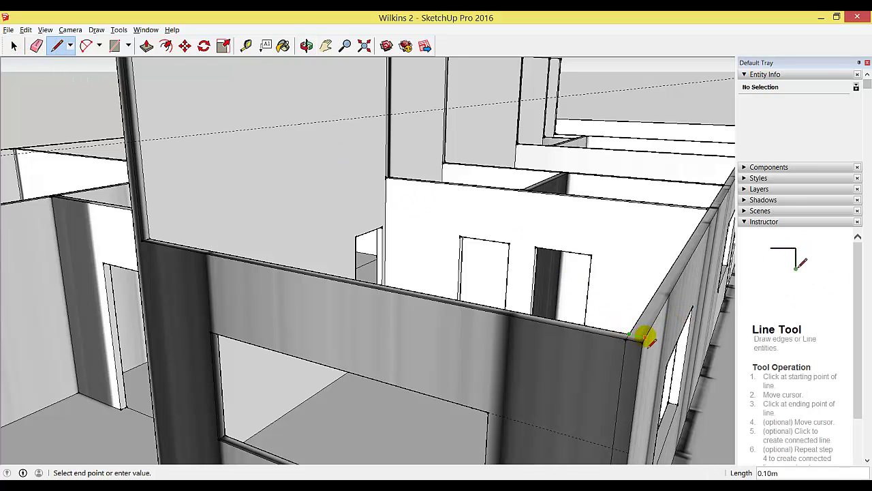
click(36, 45)
click(628, 334)
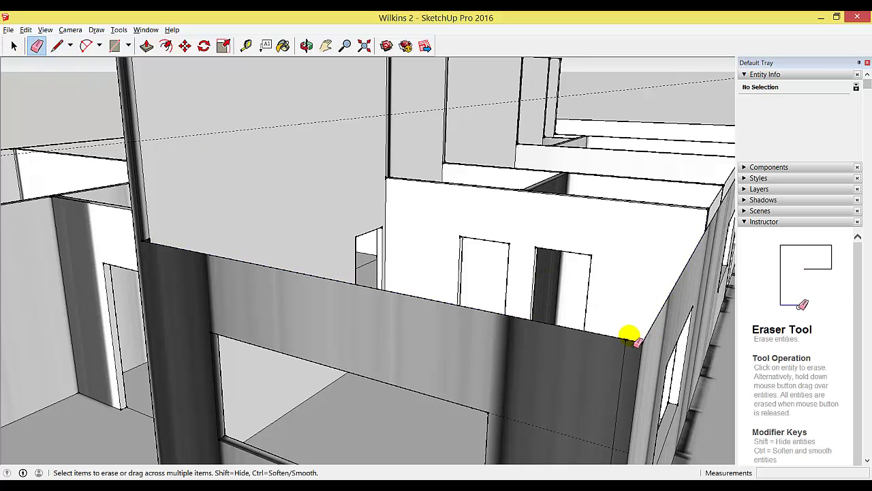
key(ctrl+z)
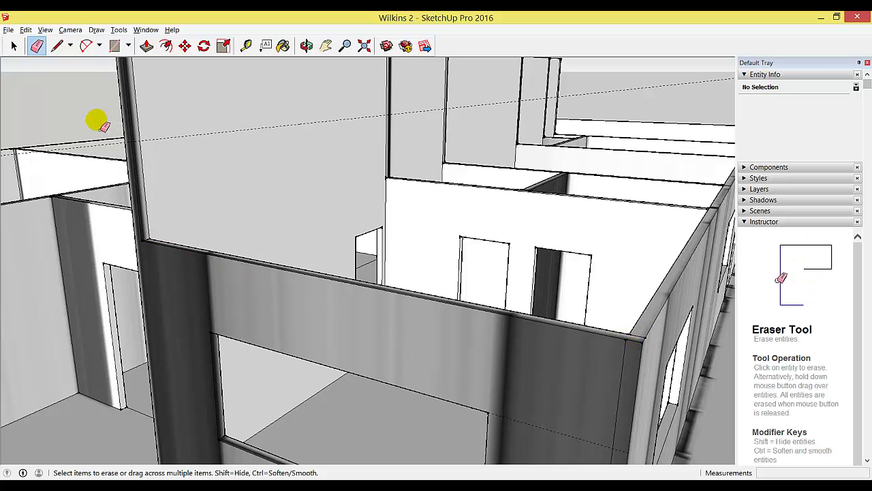
- Draw a sloping line from the guide on the high wall down to the outer wall corner
click(307, 45)
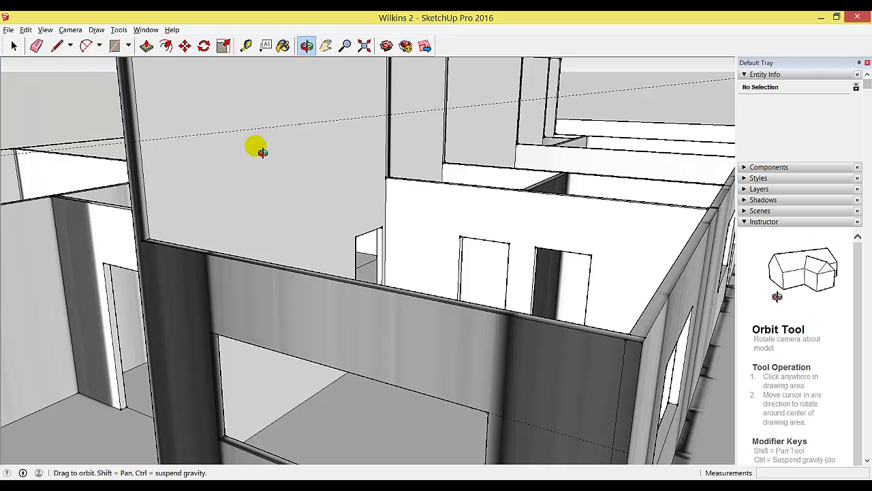
drag(255, 150, 382, 143)
middle_drag(382, 143, 350, 132)
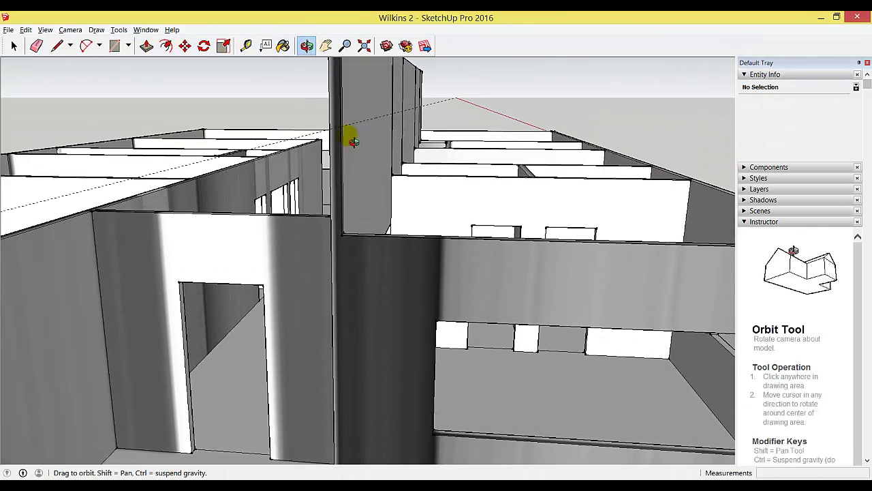
mouse_move(463, 180)
mouse_down()
mouse_move(368, 189)
mouse_move(409, 189)
mouse_up()
click(58, 46)
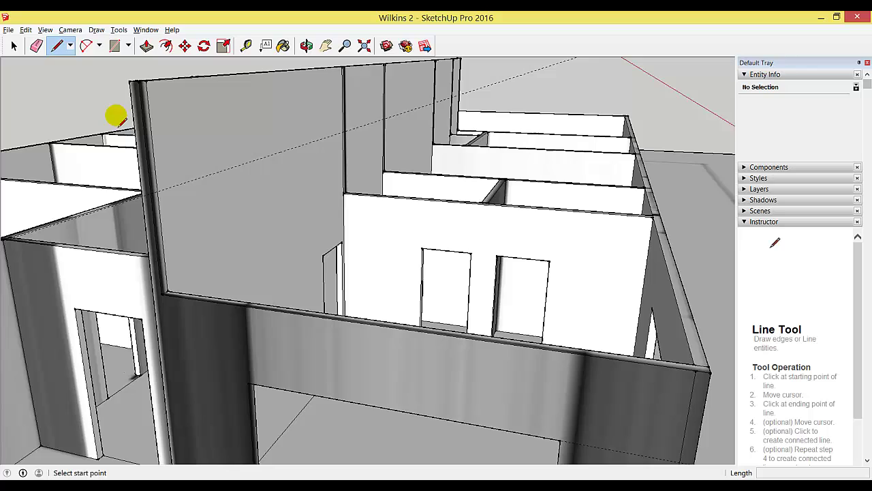
click(152, 194)
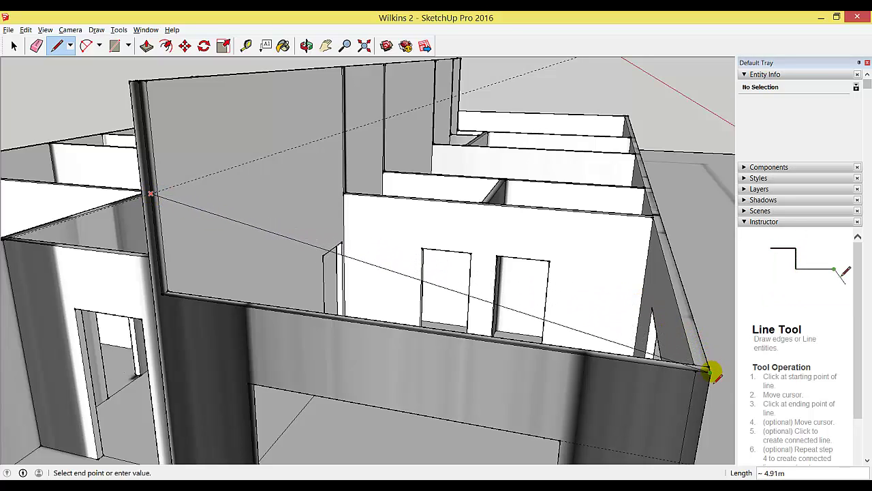
click(711, 372)
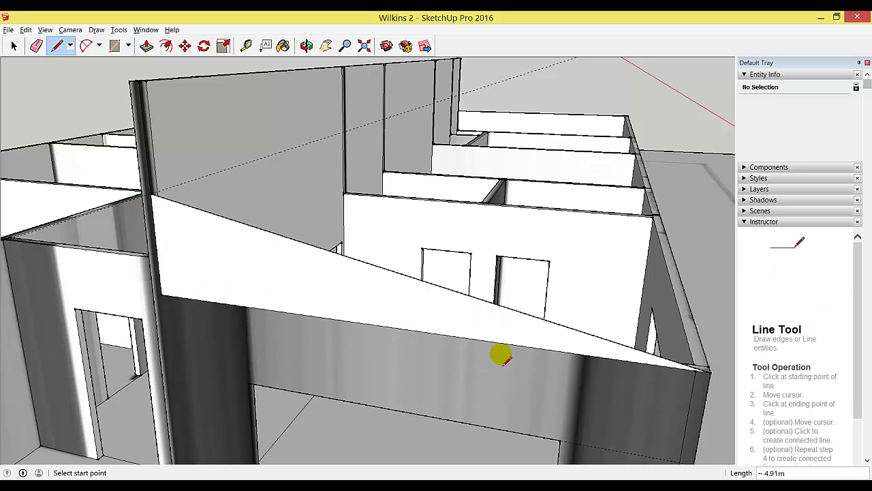
- Orbit around the building to a high view of the rooms
click(306, 46)
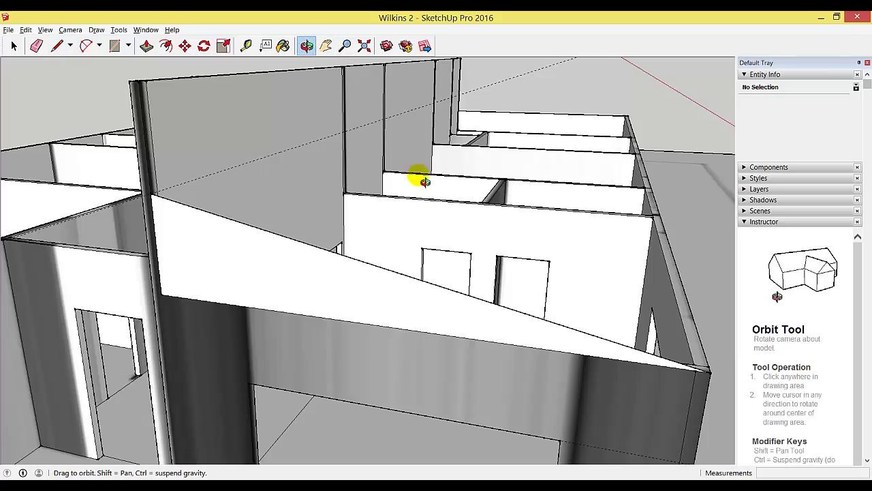
drag(399, 185, 150, 186)
drag(502, 171, 179, 226)
drag(220, 198, 243, 249)
- Zoom onto the sloping triangle and push it out 0.10 m into a solid wall section
click(327, 45)
scroll(261, 244, up, 5)
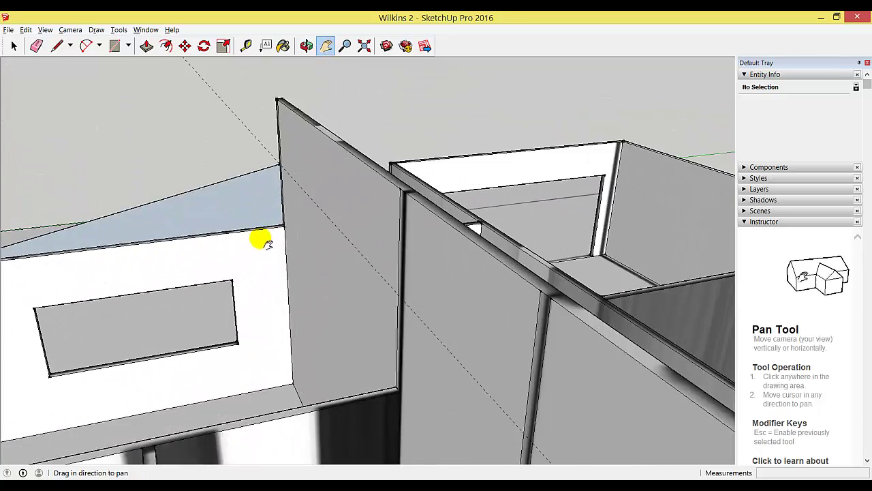
drag(152, 266, 257, 249)
scroll(316, 244, up, 2)
scroll(318, 246, up, 1)
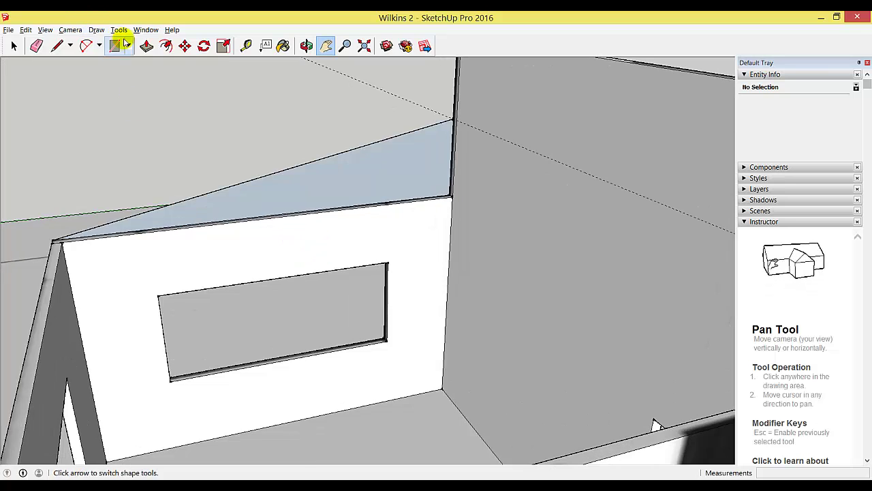
click(146, 46)
click(358, 172)
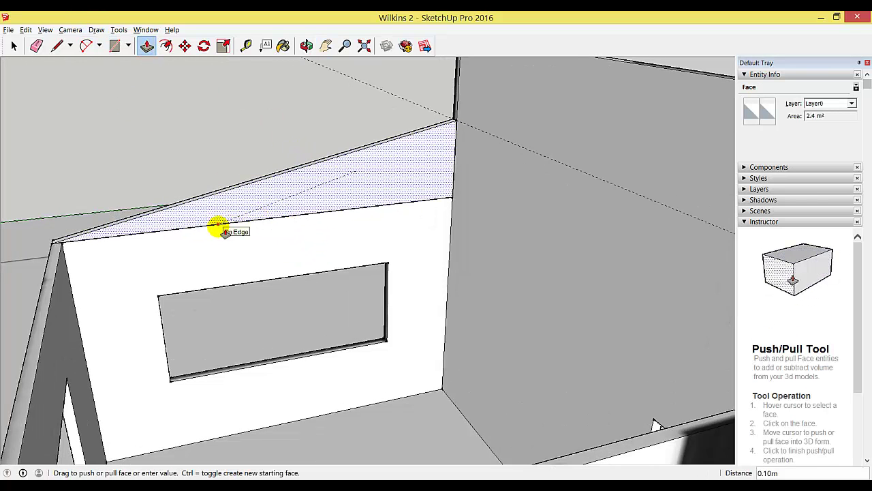
key(Escape)
- Orbit and pan around the exterior to view the high wall's slope
click(306, 46)
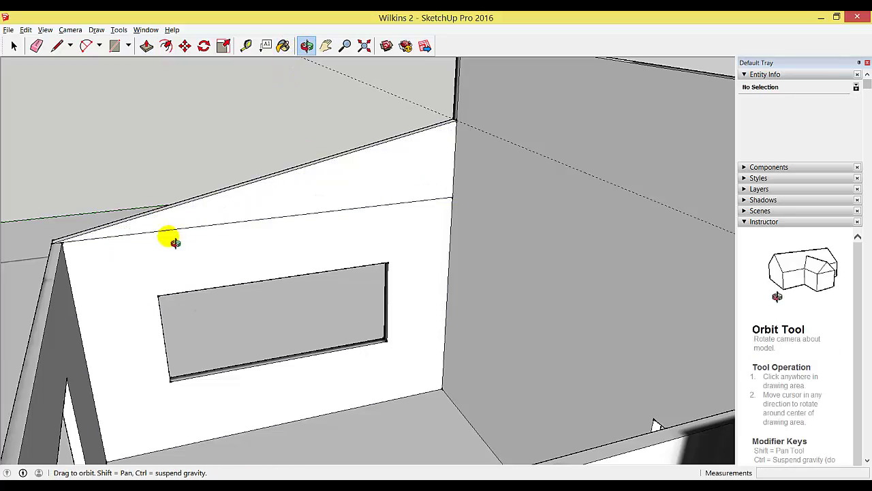
drag(165, 239, 530, 102)
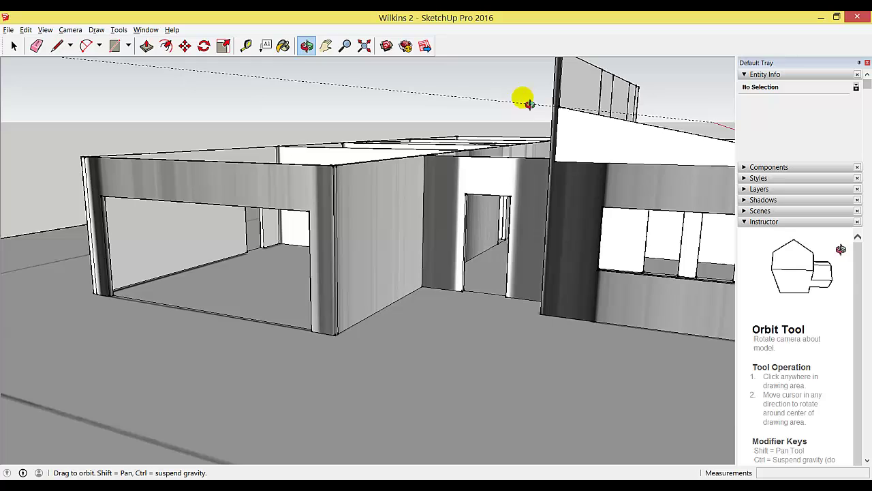
click(325, 46)
drag(449, 96, 306, 171)
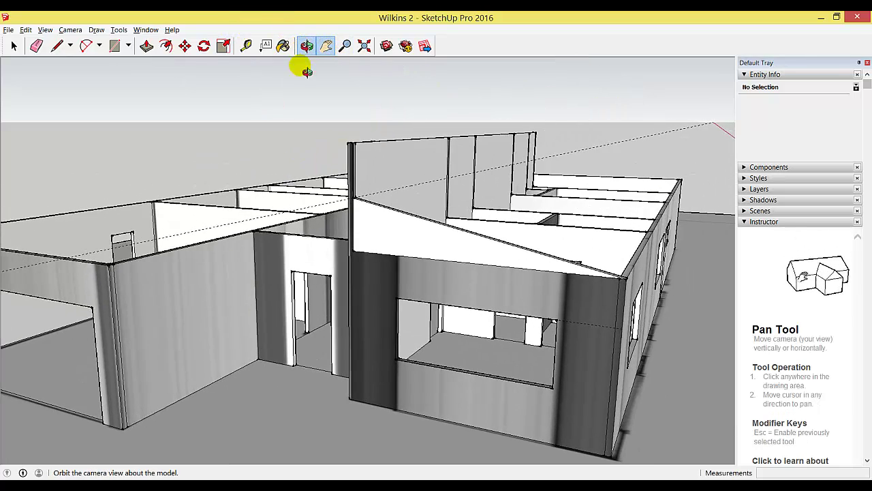
click(306, 46)
drag(286, 103, 400, 170)
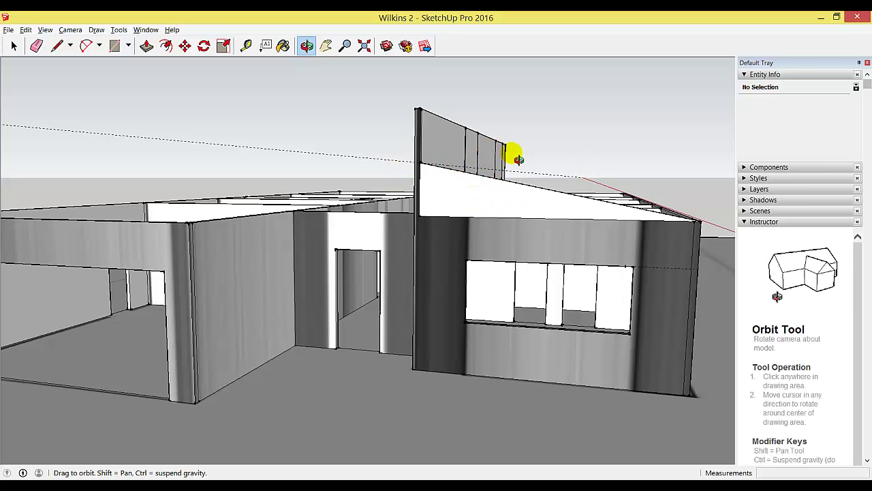
scroll(430, 221, up, 4)
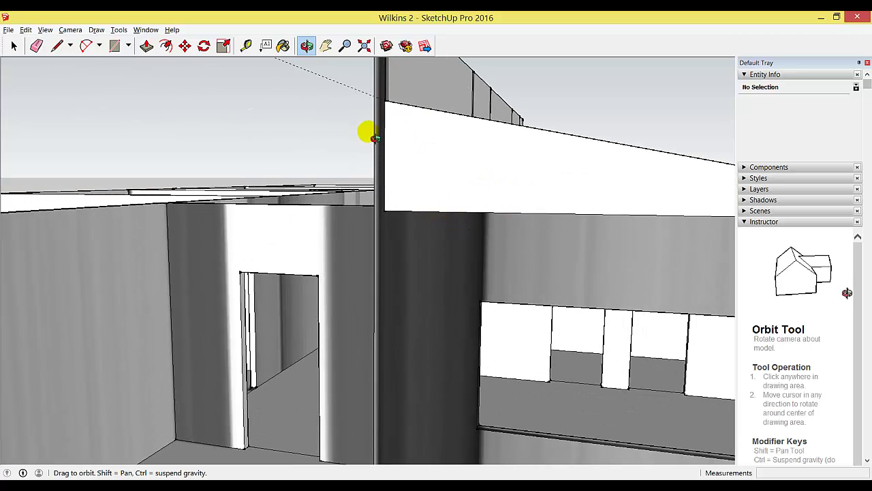
- Erase the horizontal edge between the front wall's sloped top and the wall below
click(326, 45)
drag(487, 159, 211, 170)
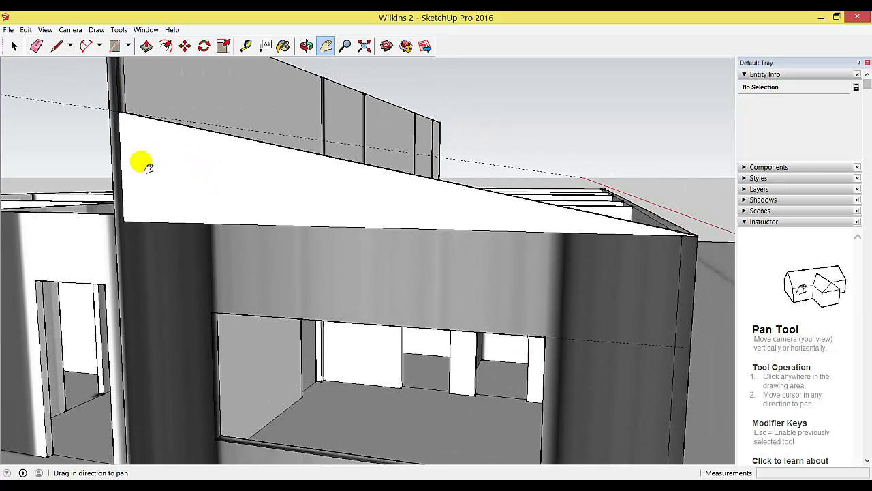
click(37, 45)
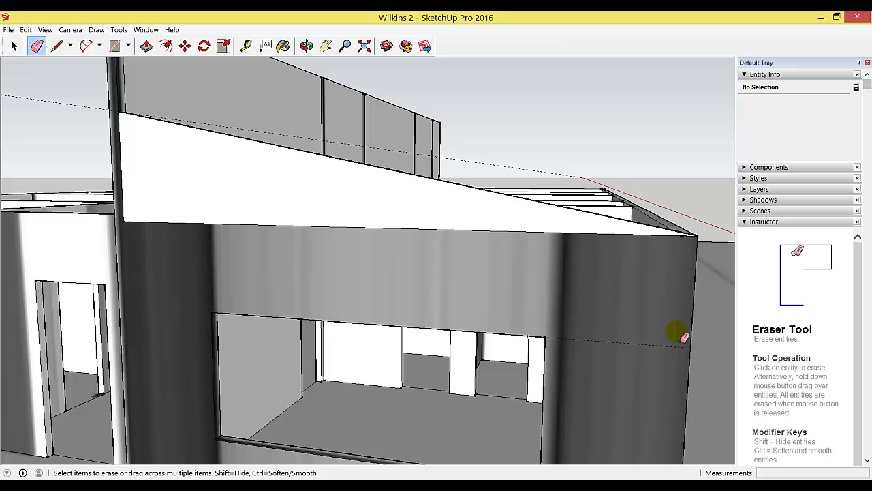
click(286, 225)
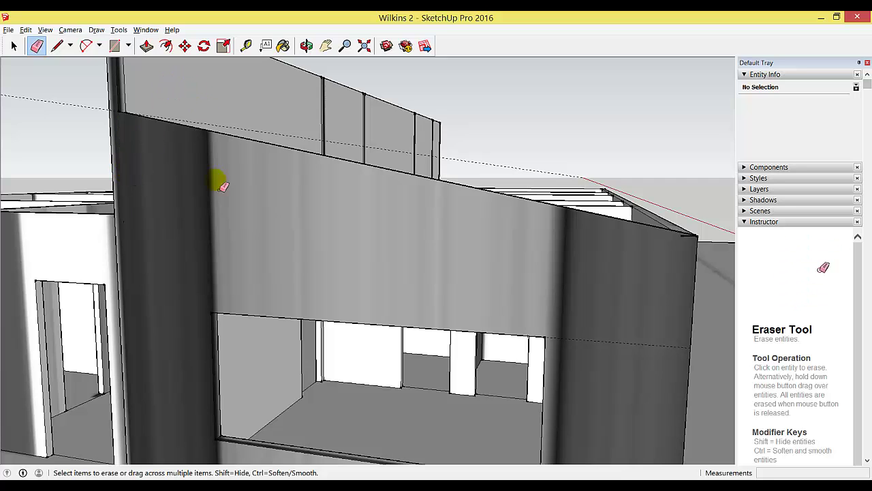
scroll(220, 191, down, 6)
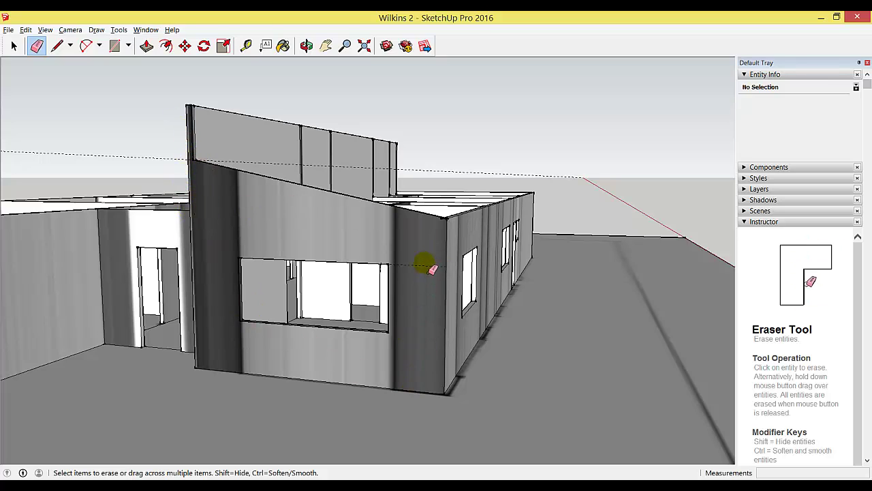
scroll(435, 267, up, 5)
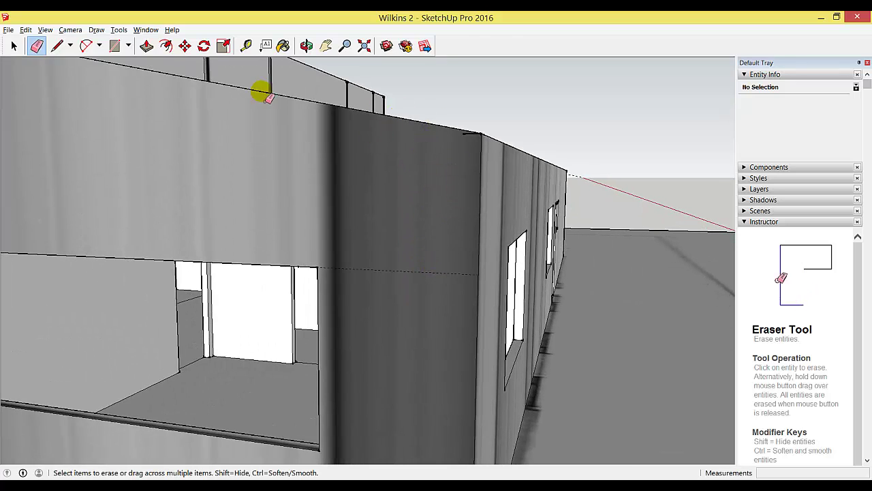
scroll(489, 166, up, 2)
scroll(489, 166, up, 1)
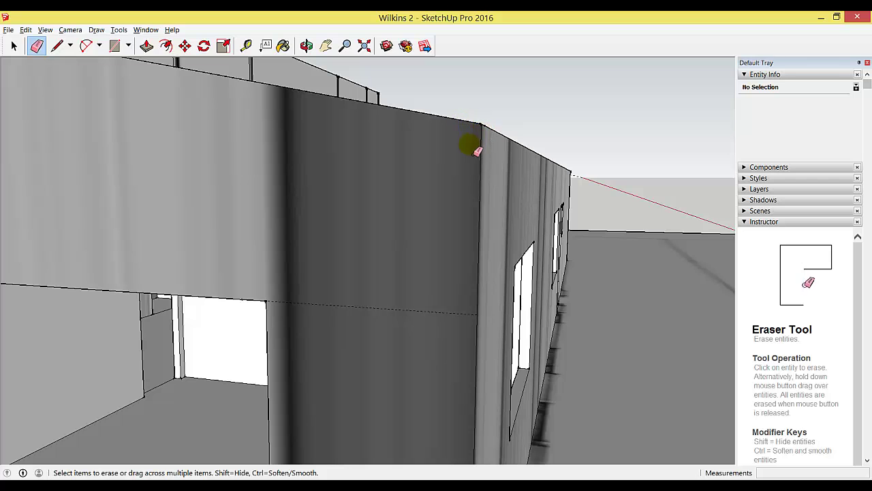
scroll(448, 181, down, 6)
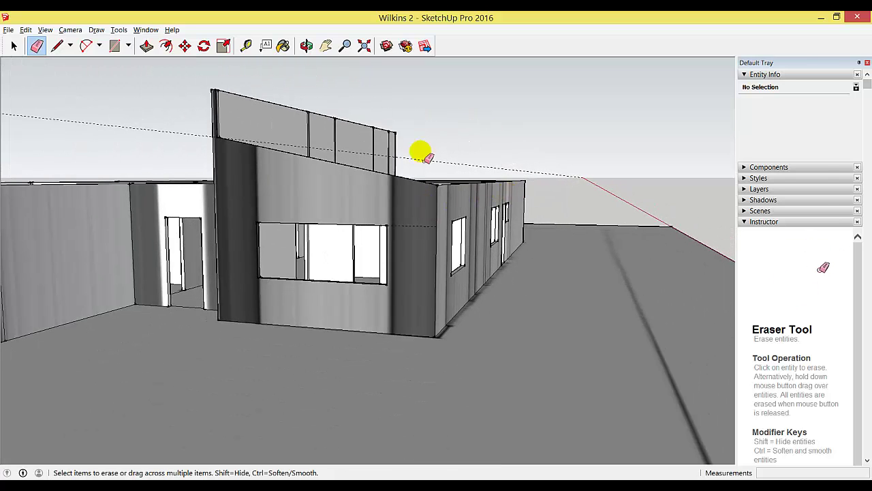
click(307, 45)
drag(498, 146, 228, 223)
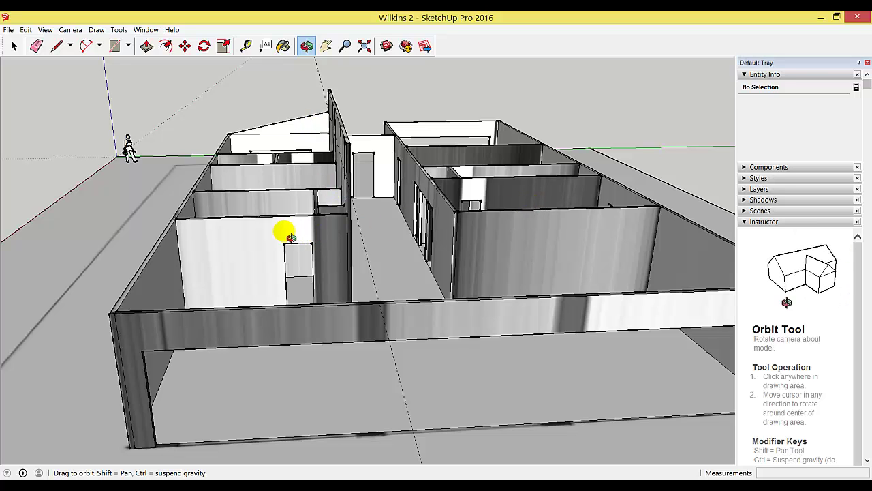
drag(279, 224, 364, 204)
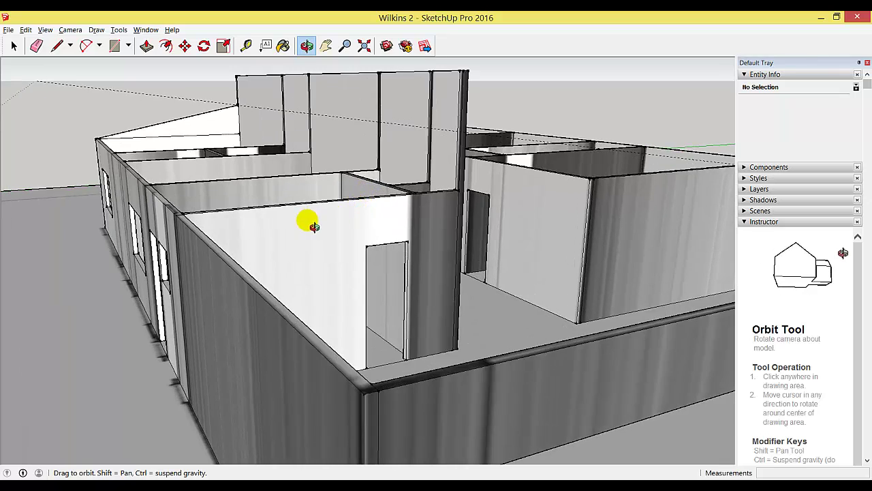
drag(306, 224, 323, 263)
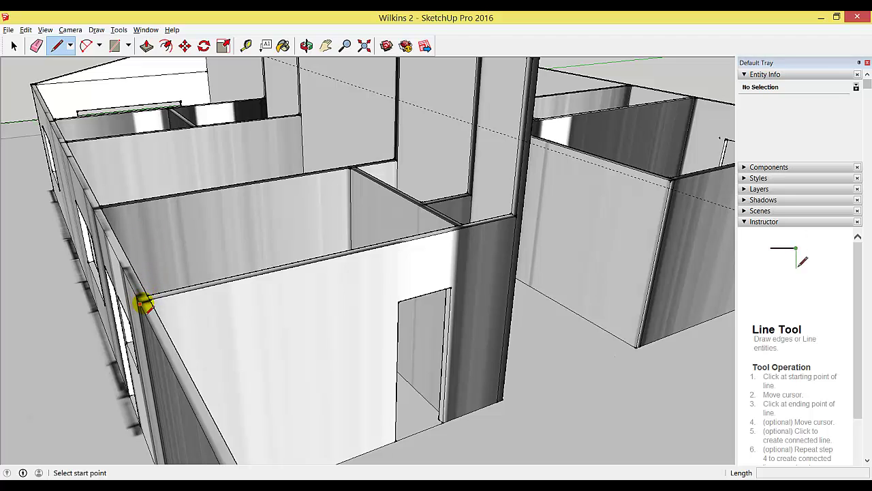
click(147, 303)
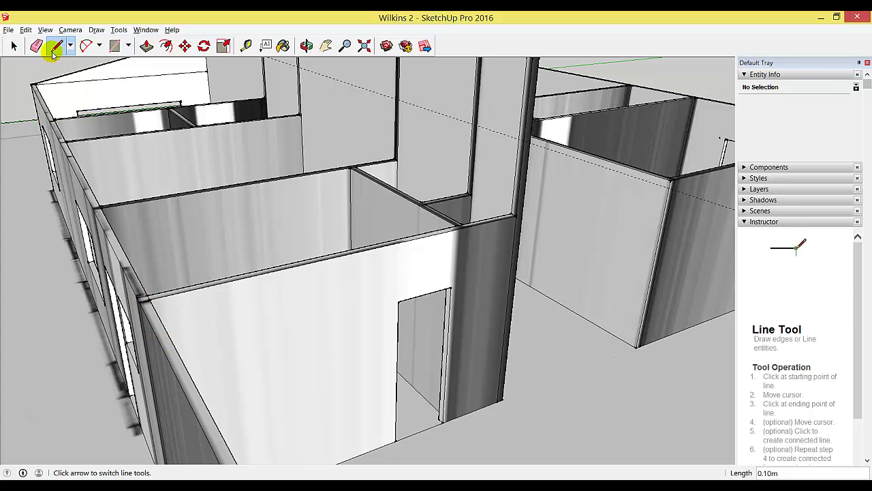
scroll(102, 276, up, 5)
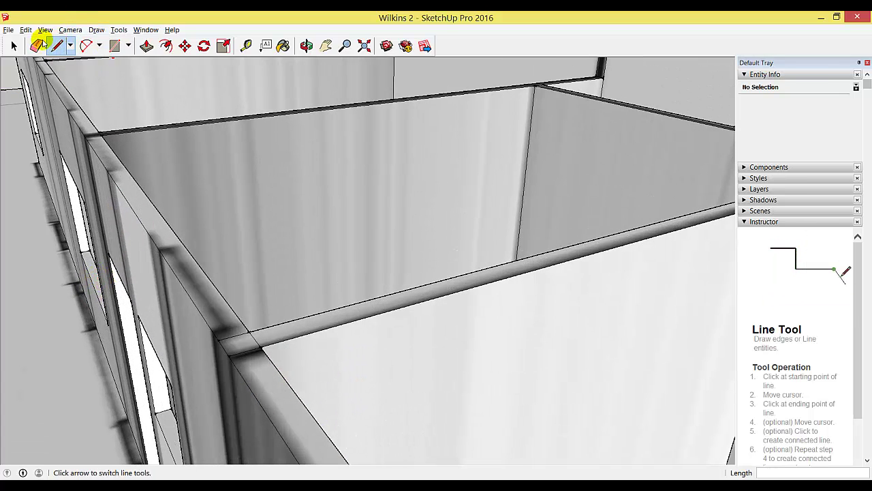
click(37, 45)
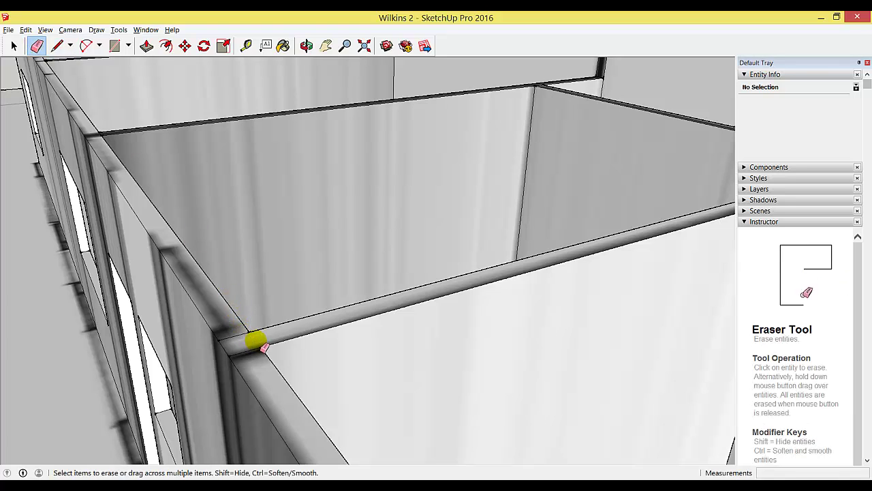
click(326, 45)
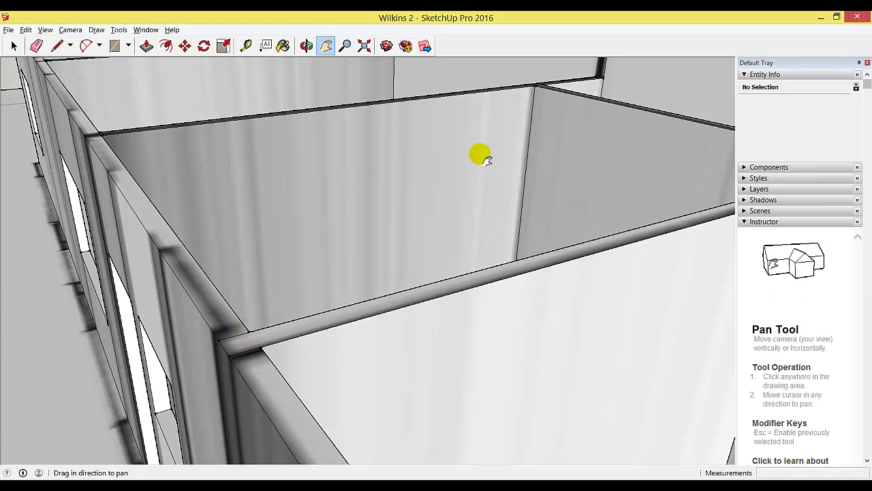
drag(502, 160, 331, 234)
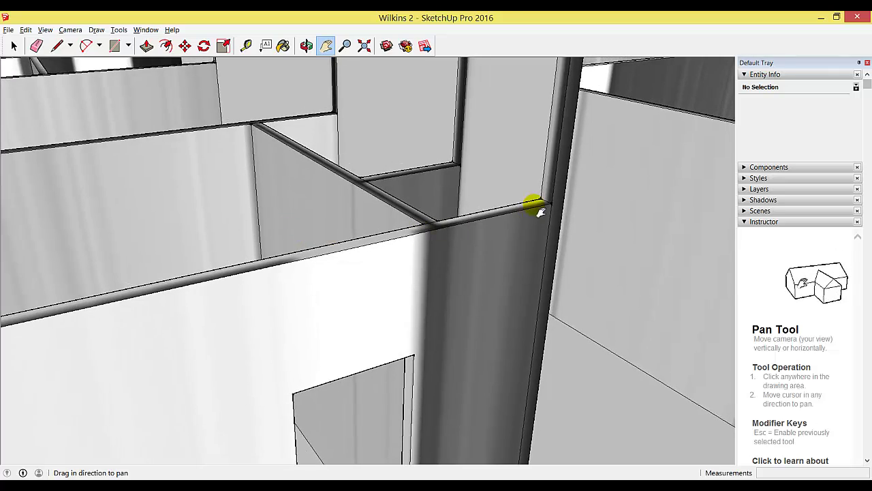
drag(502, 189, 502, 308)
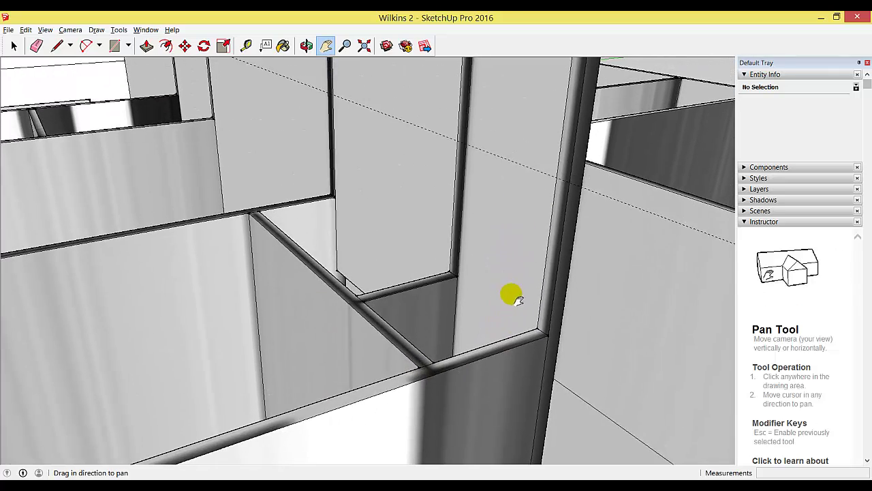
scroll(530, 273, down, 3)
mouse_move(372, 325)
mouse_down()
mouse_move(341, 276)
mouse_move(346, 269)
mouse_up()
click(57, 46)
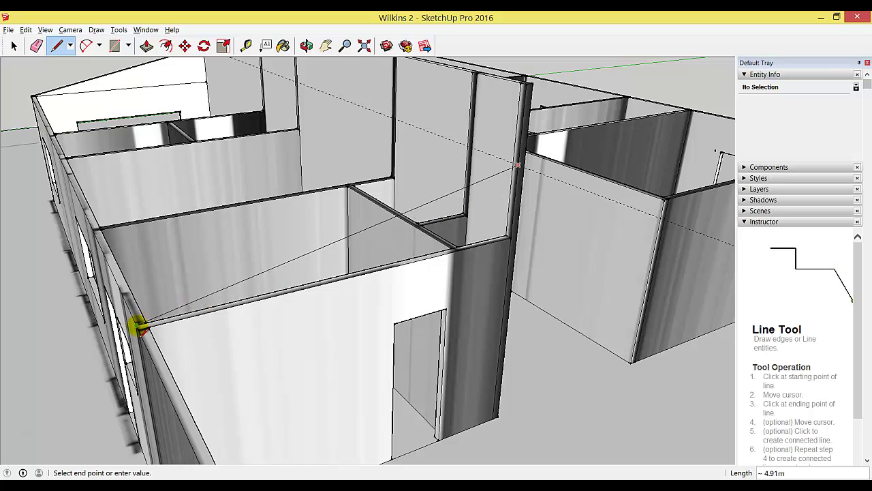
- Close the interior partition's triangle up to the high wall and extrude it 0.10 m
click(140, 329)
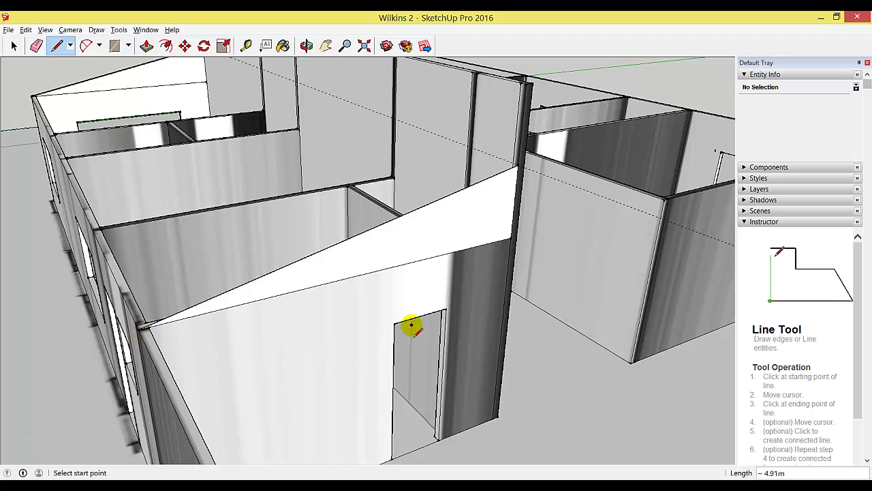
click(307, 46)
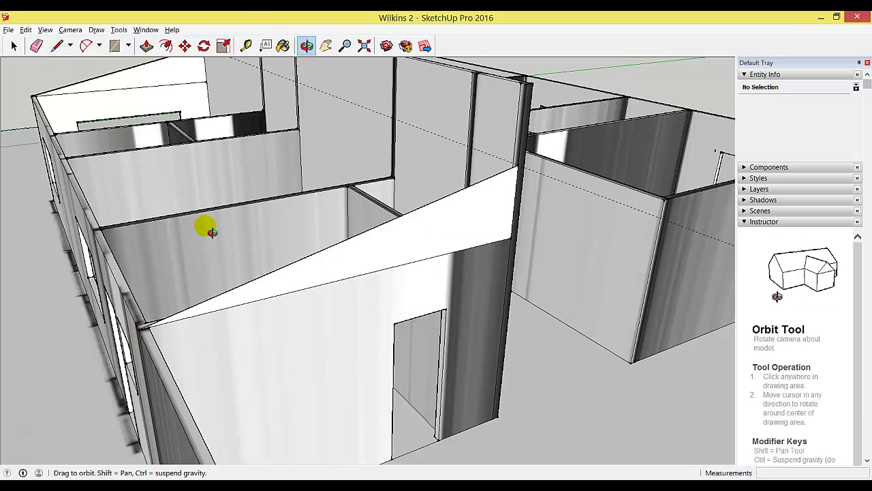
drag(197, 227, 633, 234)
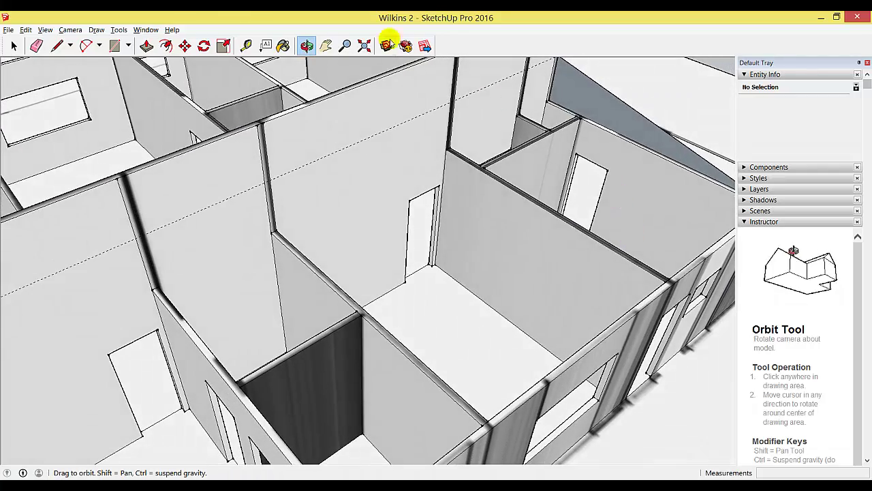
click(146, 46)
click(573, 99)
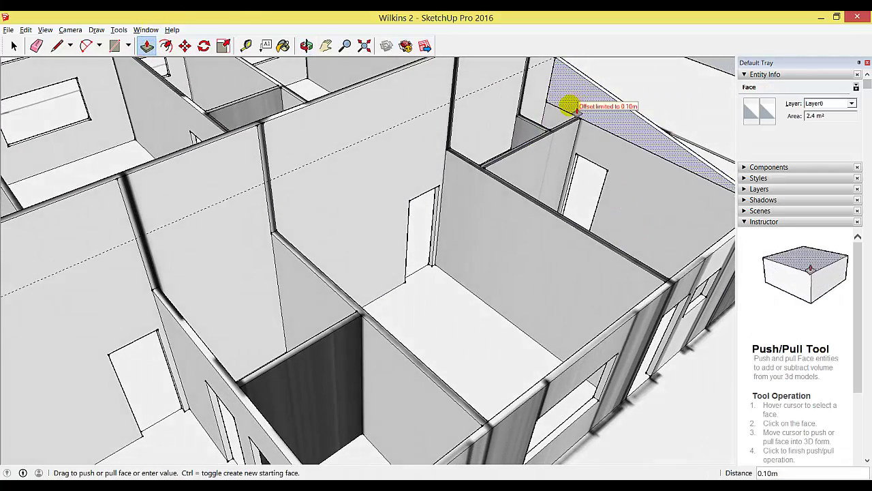
click(564, 115)
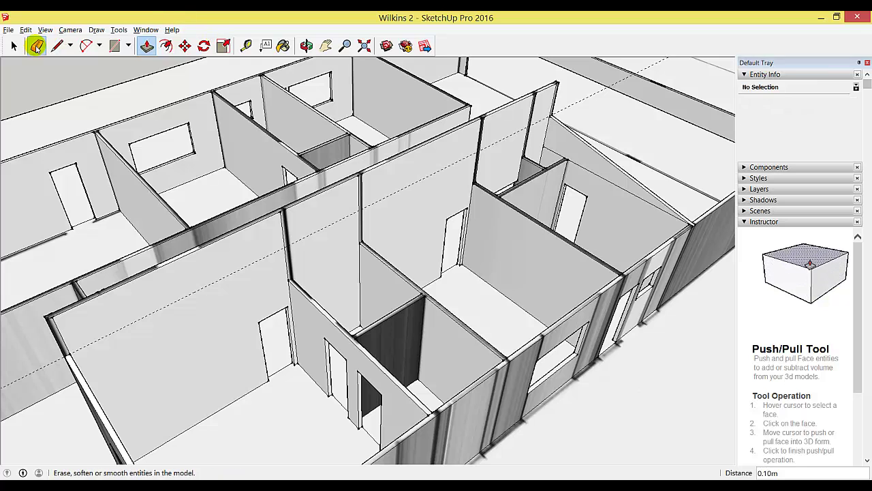
click(36, 45)
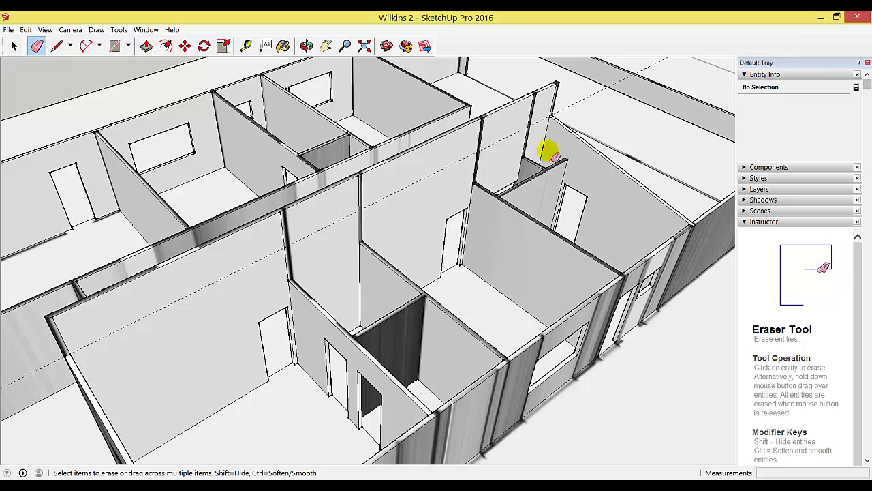
- Erase the horizontal edge beneath the interior wall's sloped triangle
click(307, 46)
drag(637, 195, 297, 228)
click(36, 46)
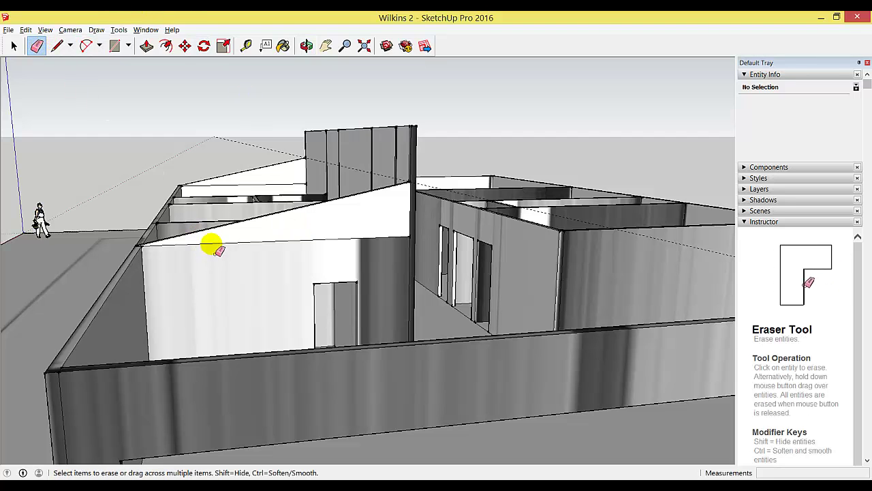
click(212, 244)
scroll(204, 249, up, 4)
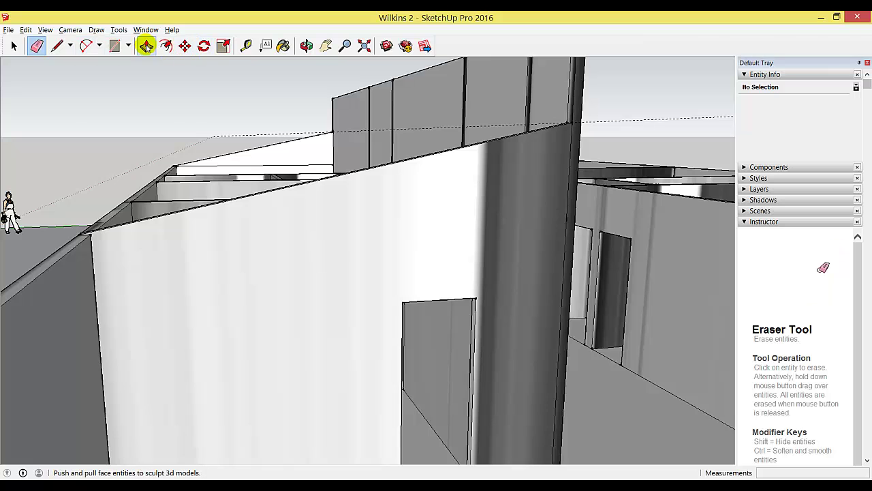
- Pan along the wall top and orbit to look down at the interior walls
click(326, 46)
drag(70, 239, 268, 258)
scroll(272, 258, up, 3)
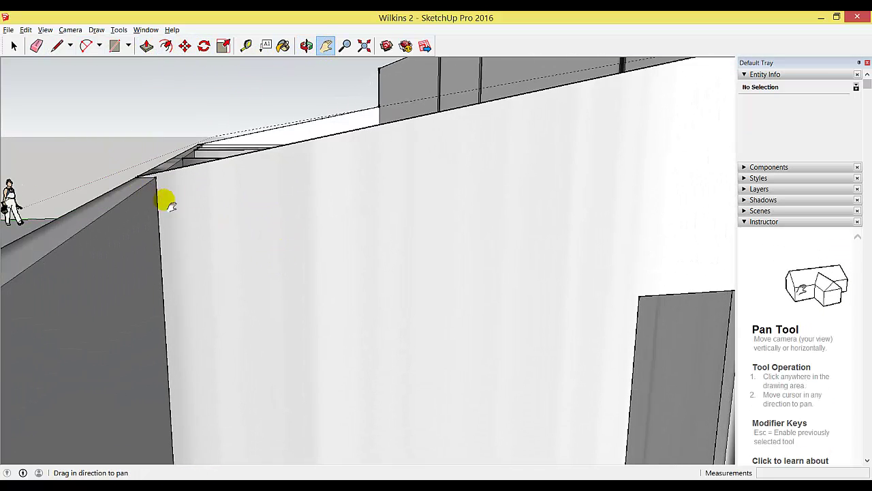
drag(183, 209, 485, 367)
click(306, 46)
drag(299, 327, 7, 185)
drag(716, 201, 572, 177)
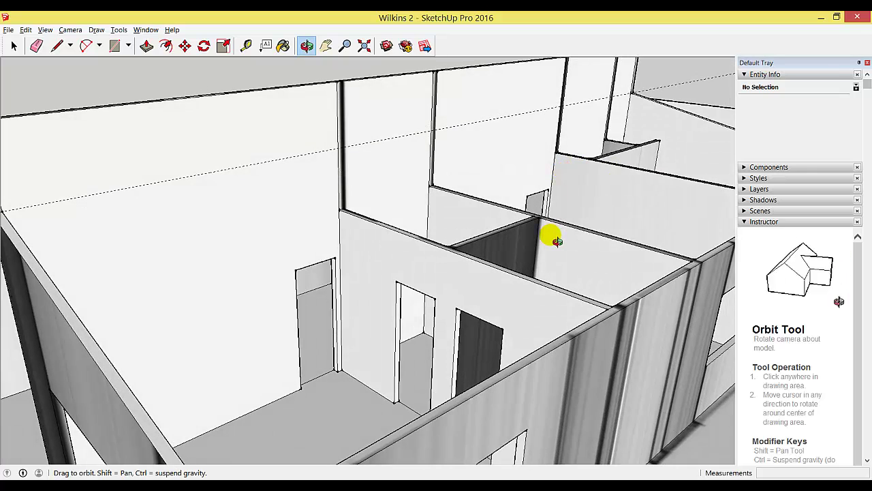
drag(556, 242, 551, 235)
- Draw a line from the wall-top corner closing a new triangle against the high wall
click(57, 46)
click(632, 337)
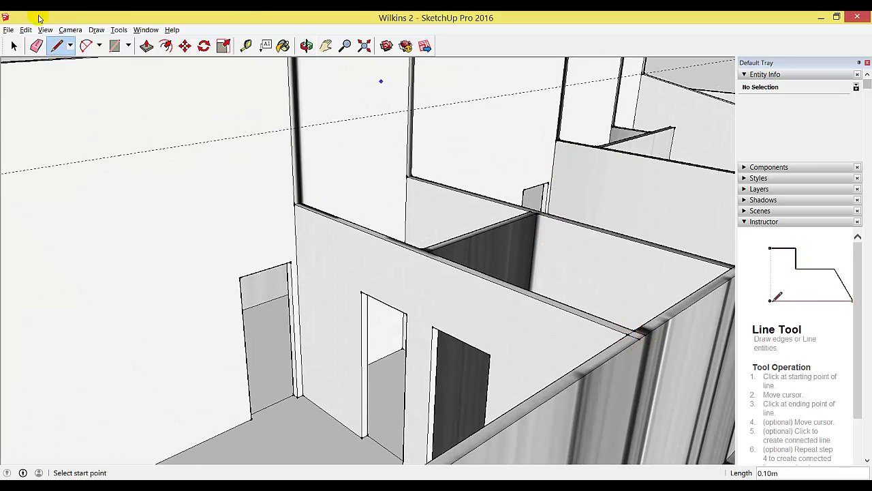
click(36, 45)
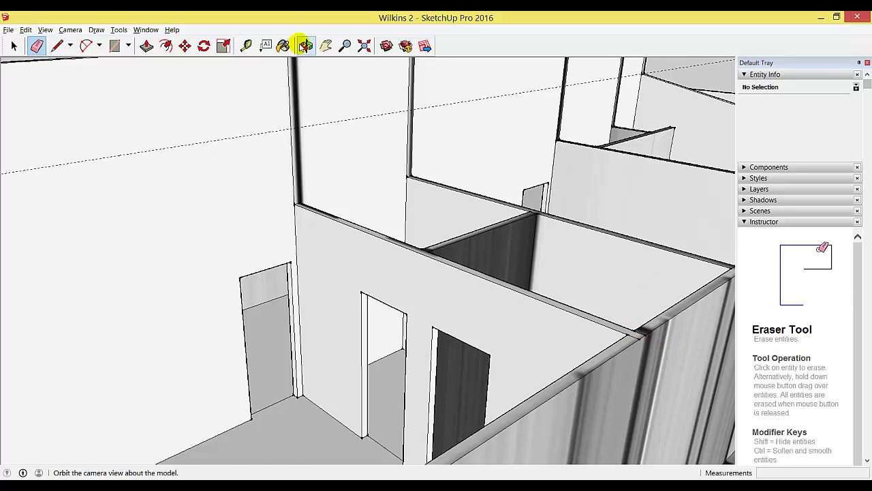
click(57, 46)
click(291, 131)
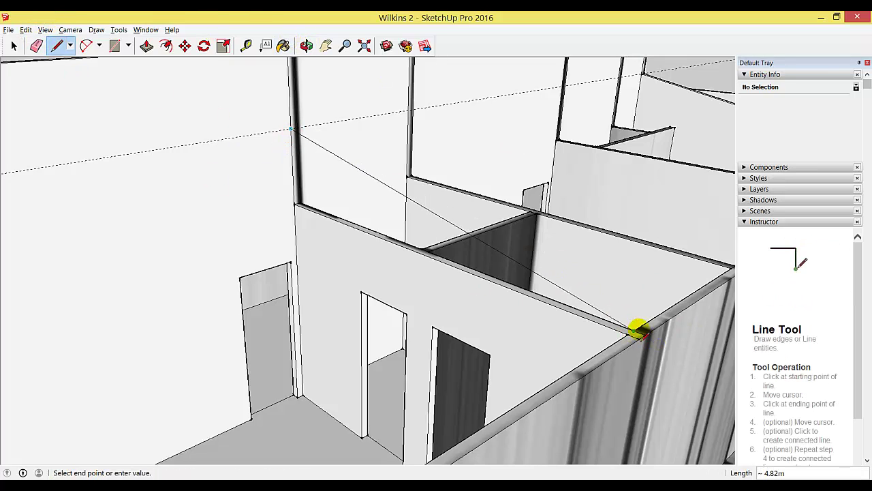
click(639, 338)
- Push/Pull the new triangular face into a 0.10 m-thick sloping wall section
click(306, 45)
drag(444, 171, 167, 165)
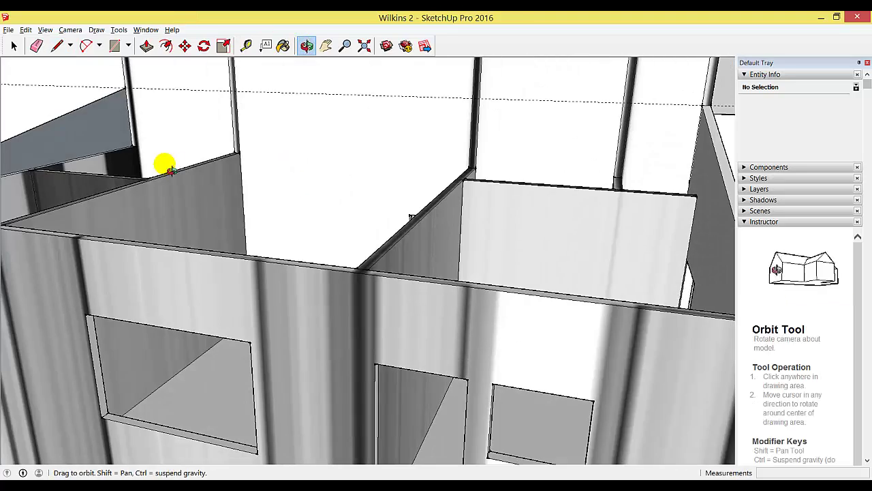
click(326, 46)
drag(362, 163, 347, 74)
click(306, 46)
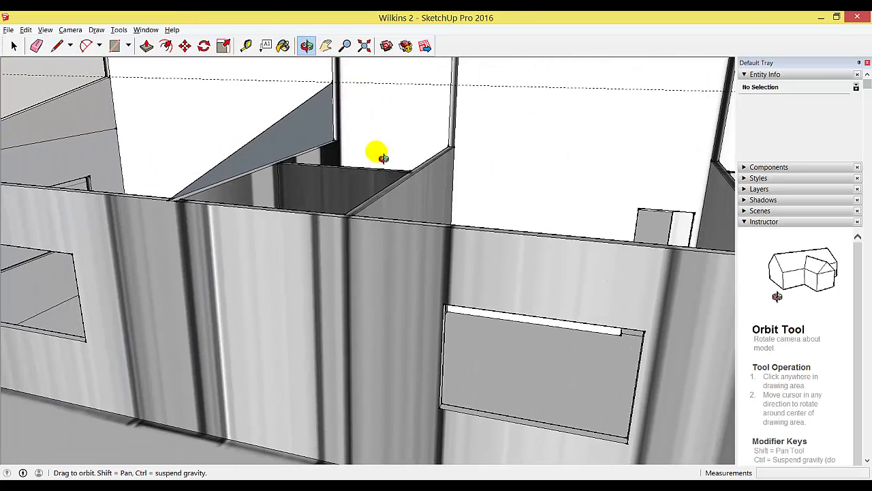
drag(381, 152, 225, 109)
click(146, 45)
click(237, 166)
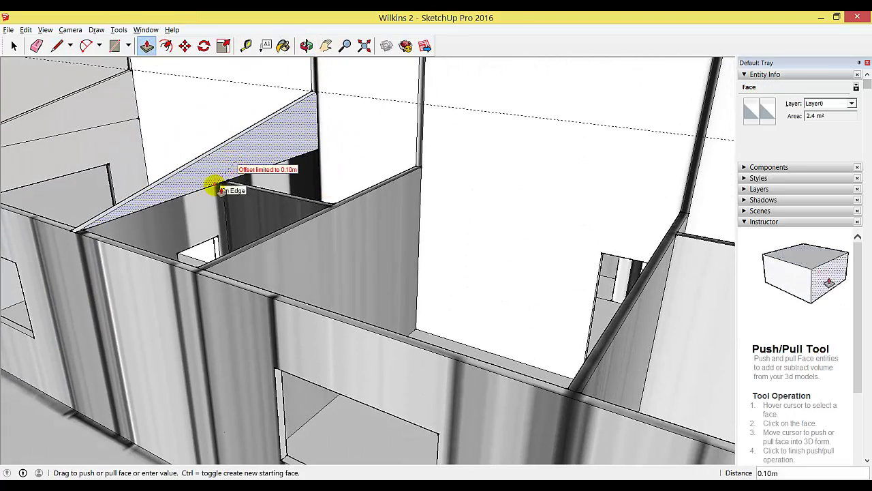
click(390, 132)
- Erase the two leftover triangle edges so the partition becomes one continuous face
click(36, 46)
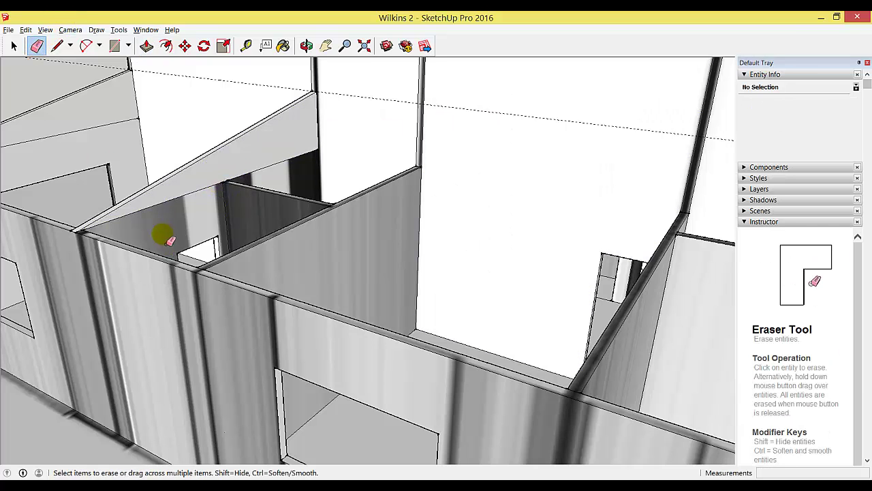
click(163, 208)
click(289, 167)
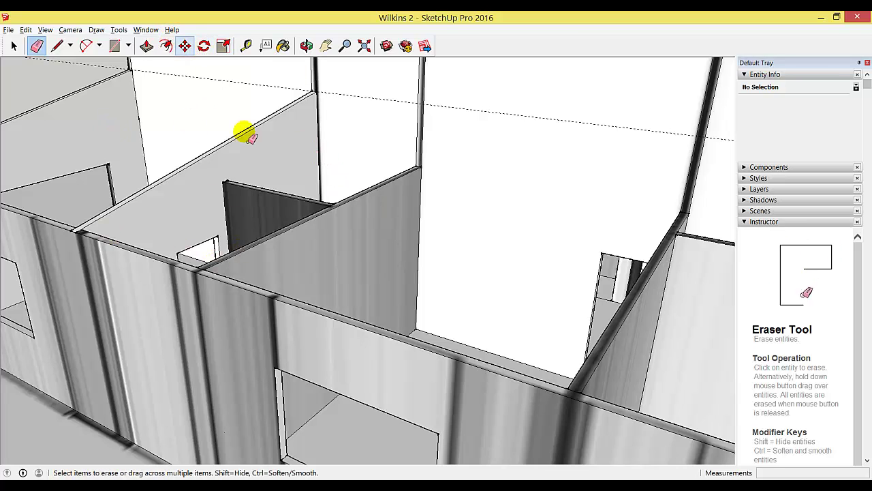
- Draw and discard a short trial line at the wall edge
click(58, 46)
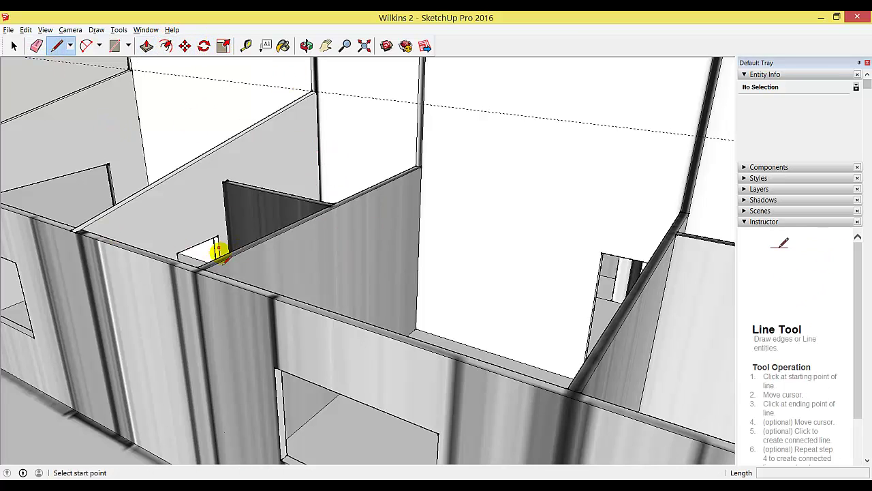
click(203, 270)
click(203, 273)
scroll(204, 273, up, 4)
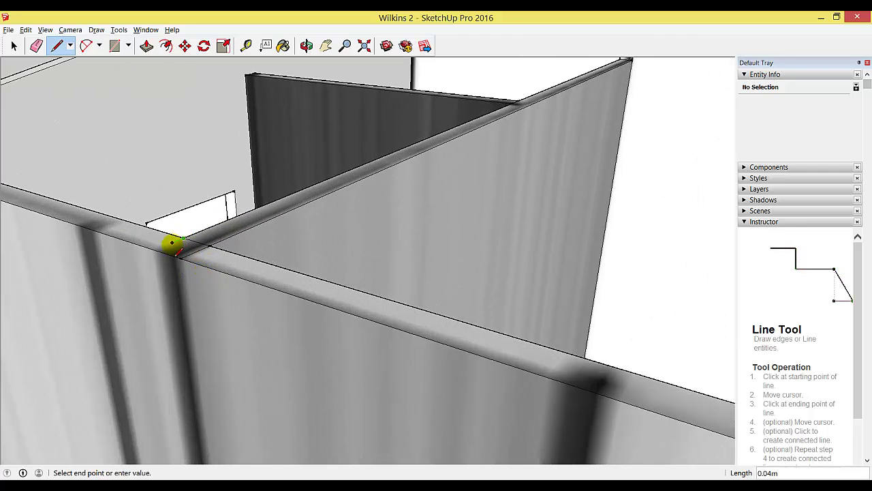
click(36, 46)
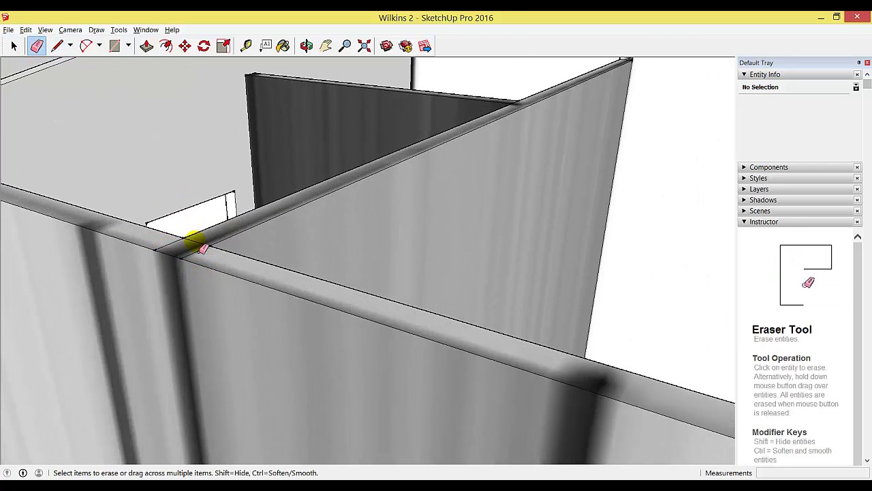
scroll(203, 248, down, 5)
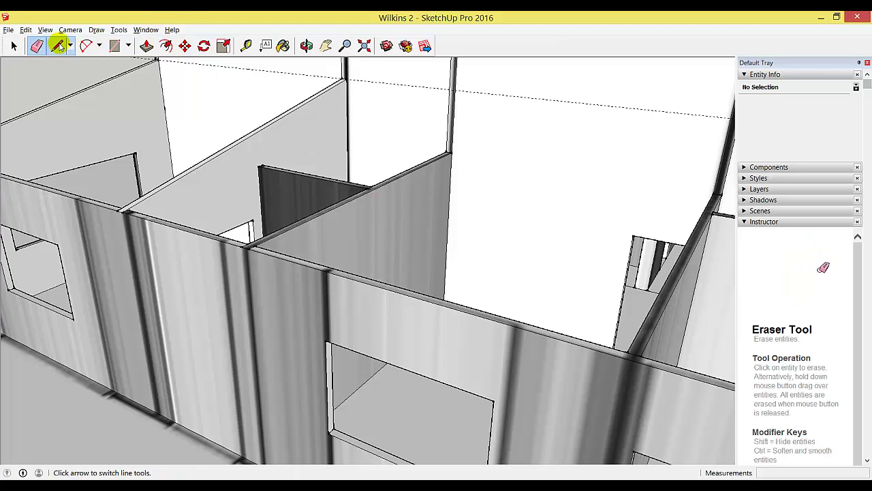
- Draw a line from the post top to the wall, closing a triangle
click(56, 46)
click(454, 90)
click(251, 250)
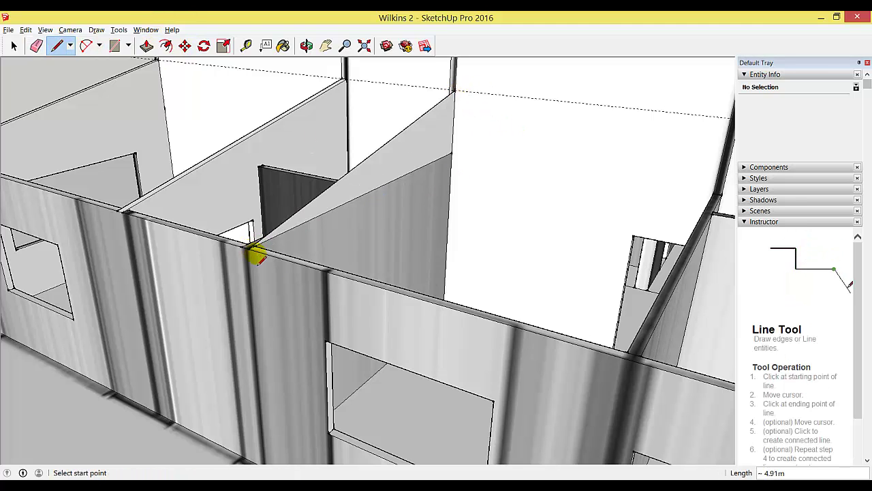
- Push the grey triangular face through to remove the wall's upper section
click(306, 45)
drag(477, 194, 593, 191)
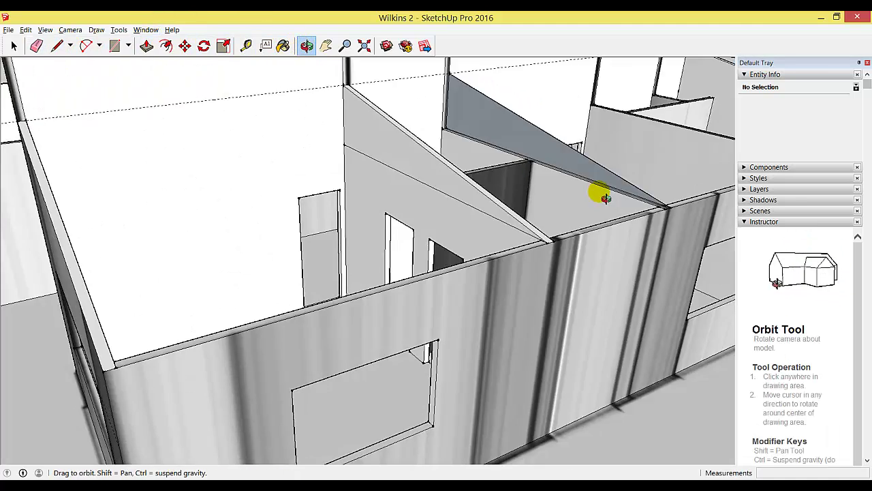
click(147, 45)
click(477, 132)
click(475, 136)
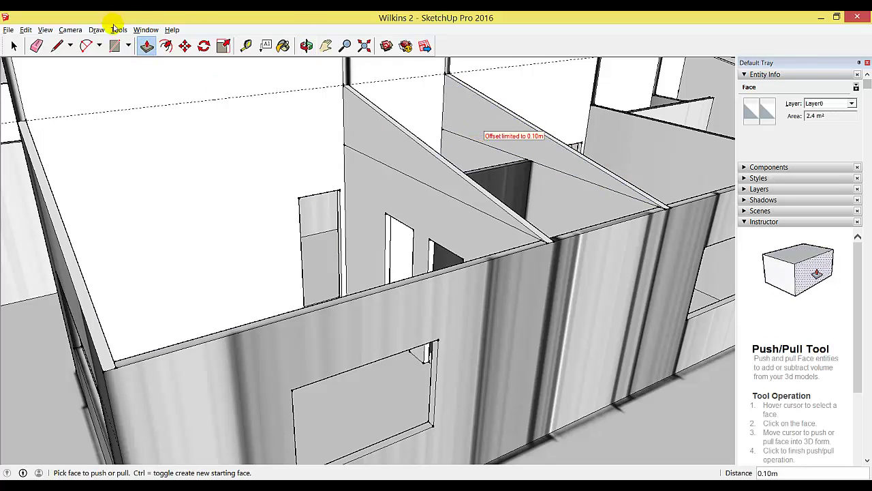
- Erase the leftover diagonal edges on the trimmed wall
click(34, 47)
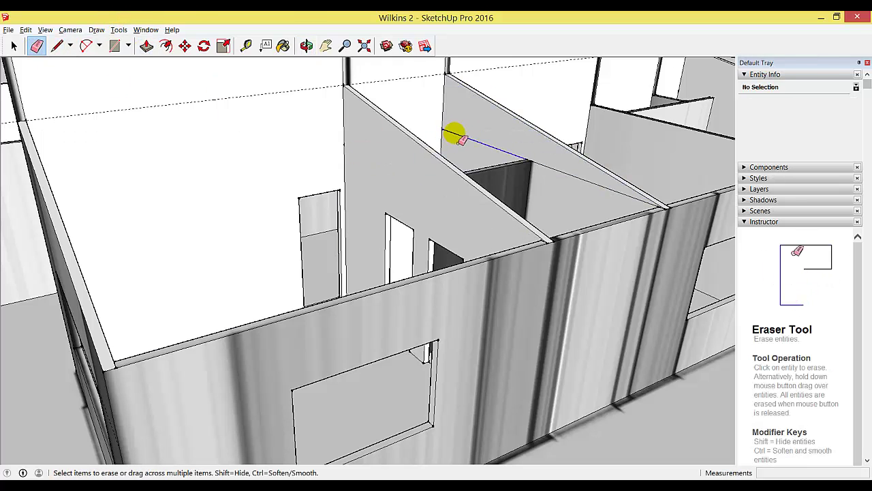
click(551, 169)
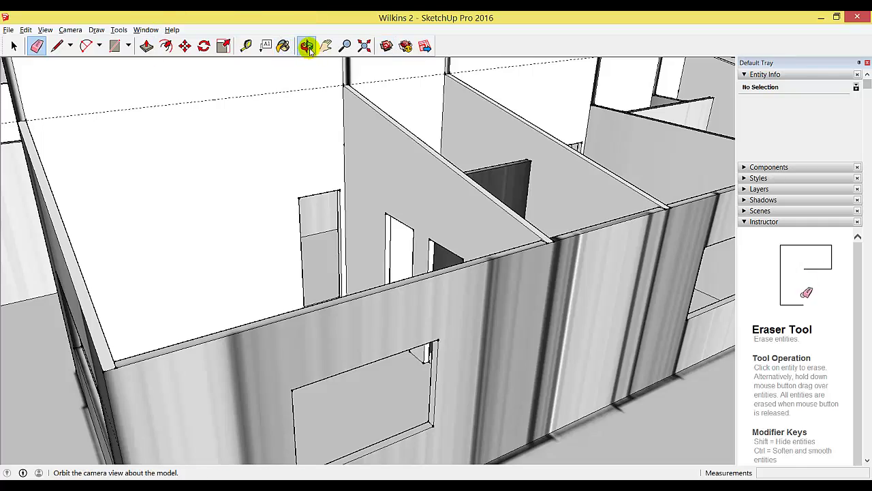
click(306, 45)
mouse_move(527, 149)
mouse_down()
mouse_move(455, 182)
mouse_move(296, 208)
mouse_up()
click(37, 46)
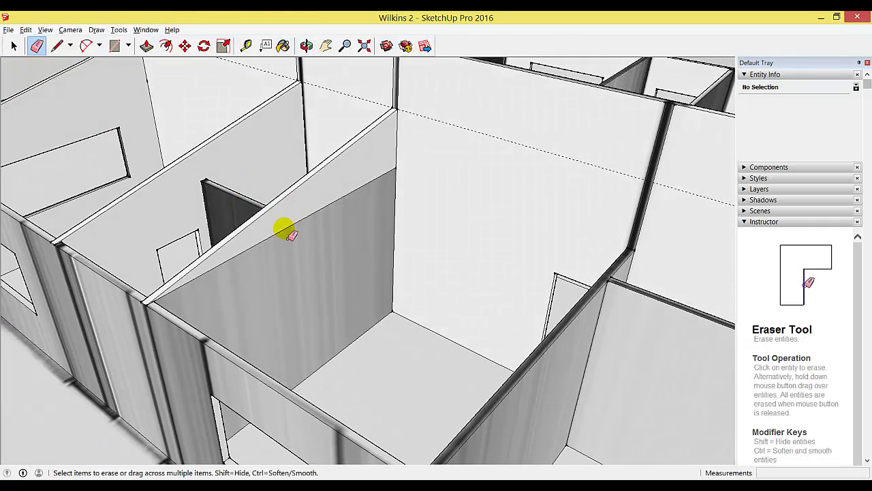
click(285, 230)
scroll(360, 235, down, 5)
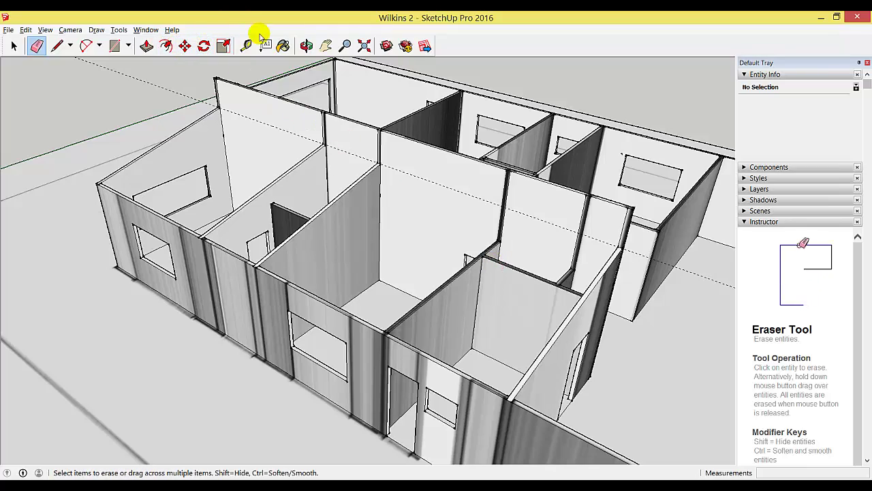
- Orbit toward the next wall to trim and start a line at its corner
click(306, 46)
drag(423, 232, 443, 314)
scroll(318, 329, up, 5)
key(l)
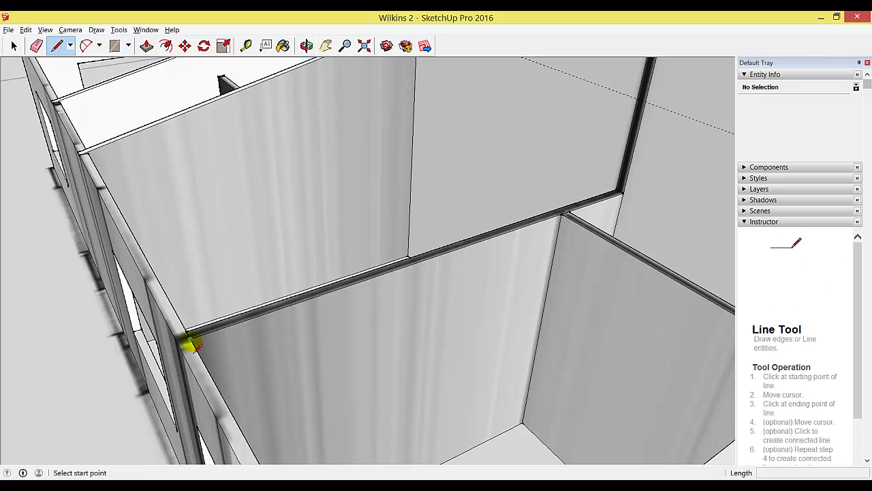
click(192, 343)
scroll(178, 335, up, 3)
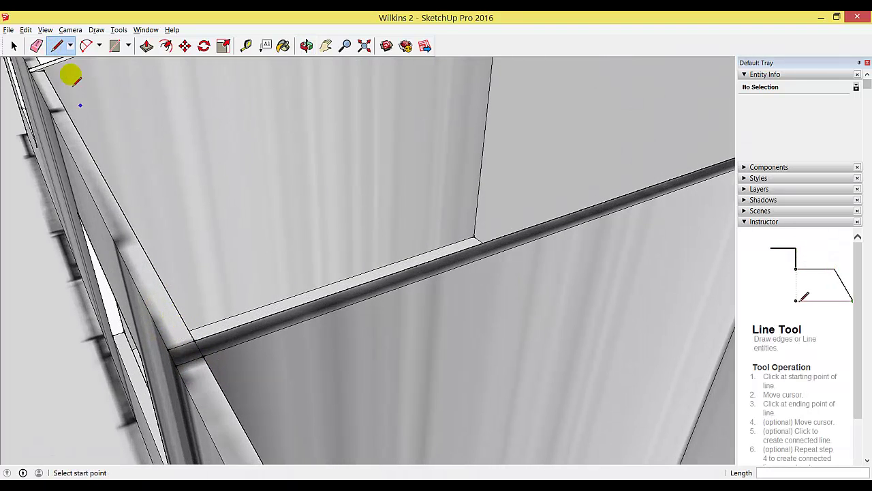
click(36, 46)
scroll(359, 347, down, 6)
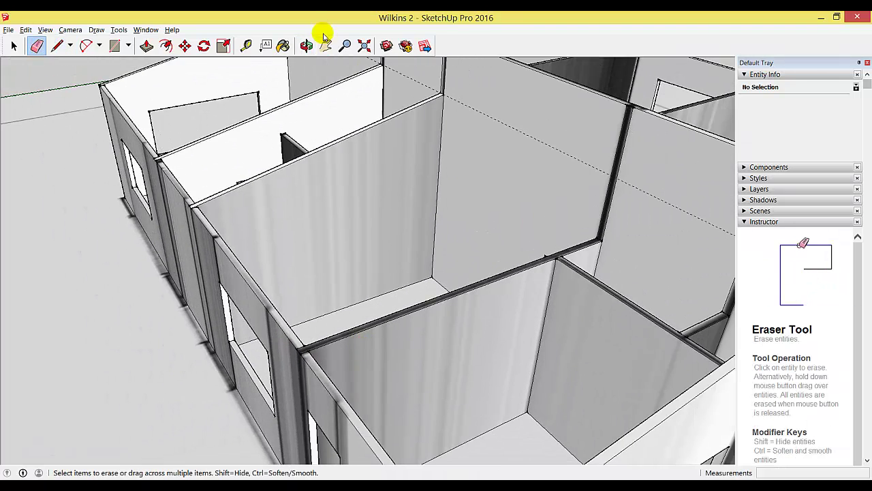
- Draw a line from the wall-top intersection to the lower corner, closing a triangle
click(326, 46)
drag(498, 185, 409, 146)
click(57, 46)
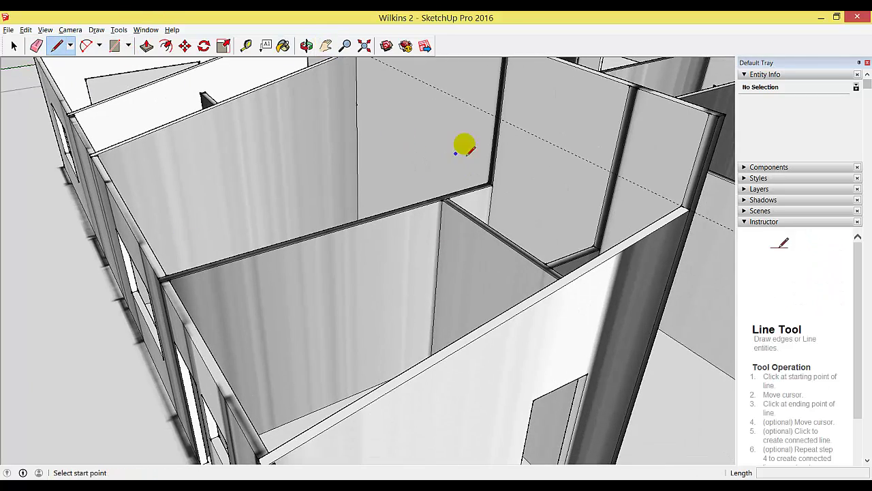
click(500, 122)
click(162, 280)
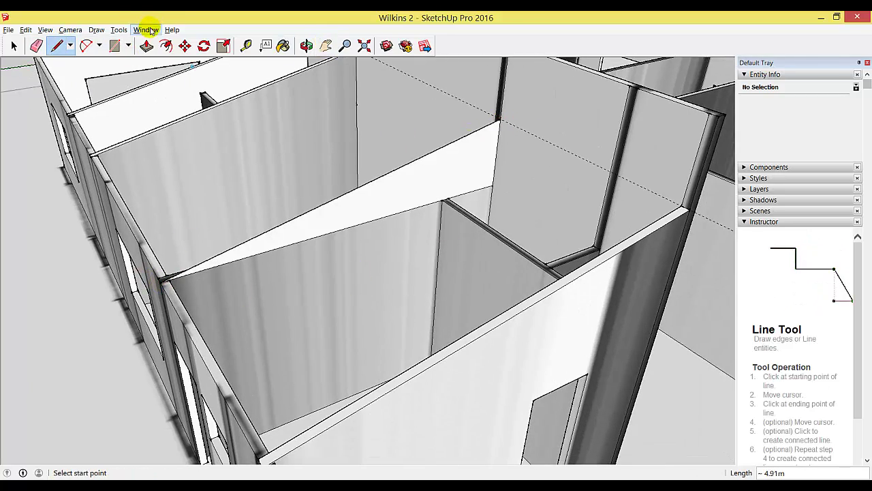
- Push the triangular wall top down to remove it
click(306, 45)
drag(436, 204, 616, 230)
click(146, 46)
click(540, 105)
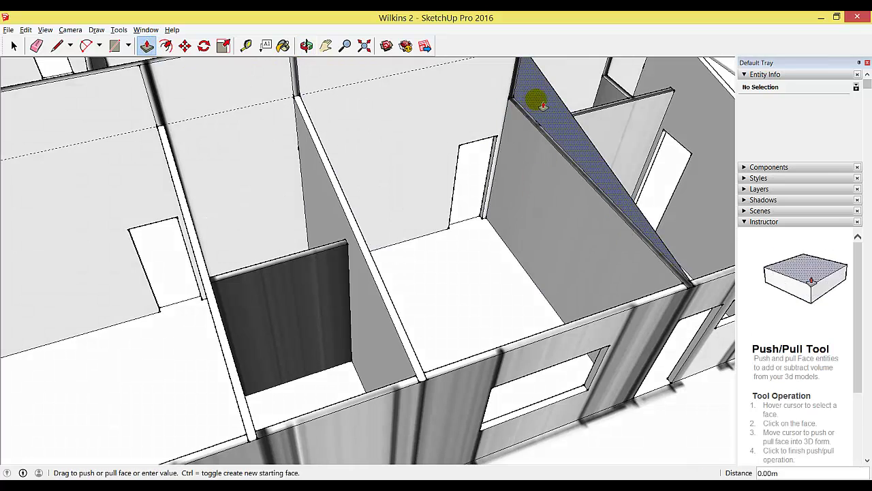
click(523, 114)
- Delete the stray edge on the wall and erase the beam's lower edge
click(36, 46)
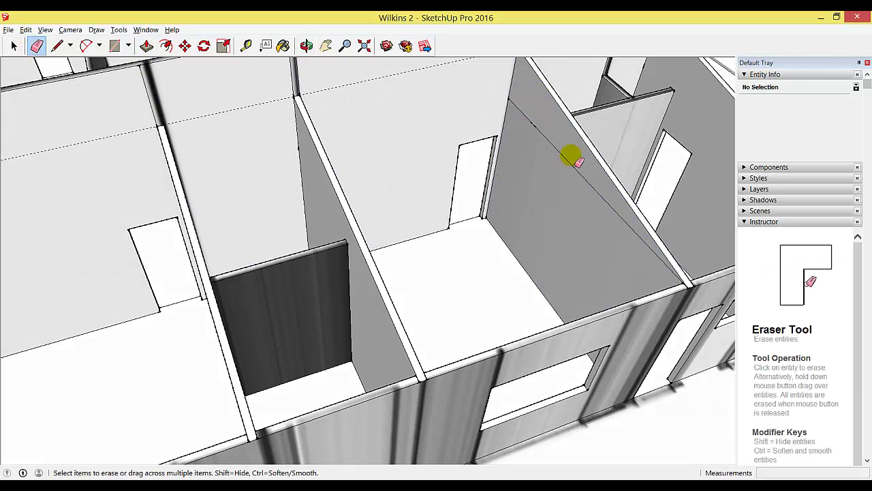
scroll(535, 124, up, 5)
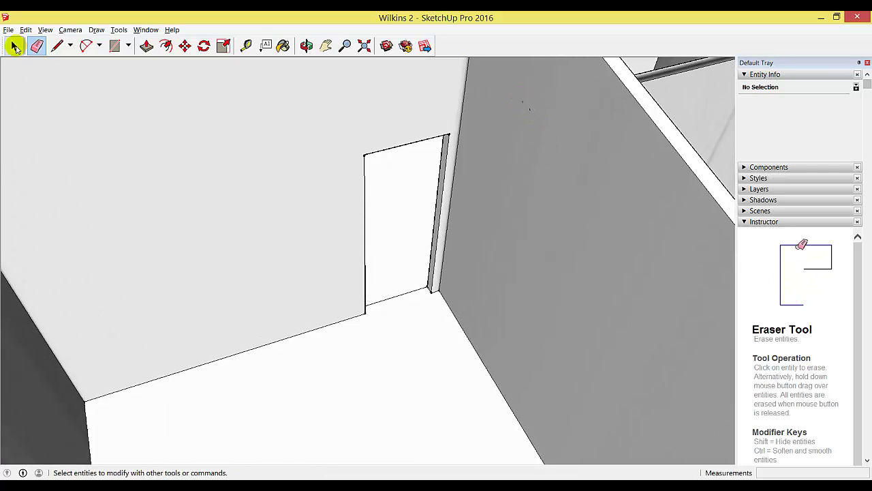
click(14, 45)
click(545, 125)
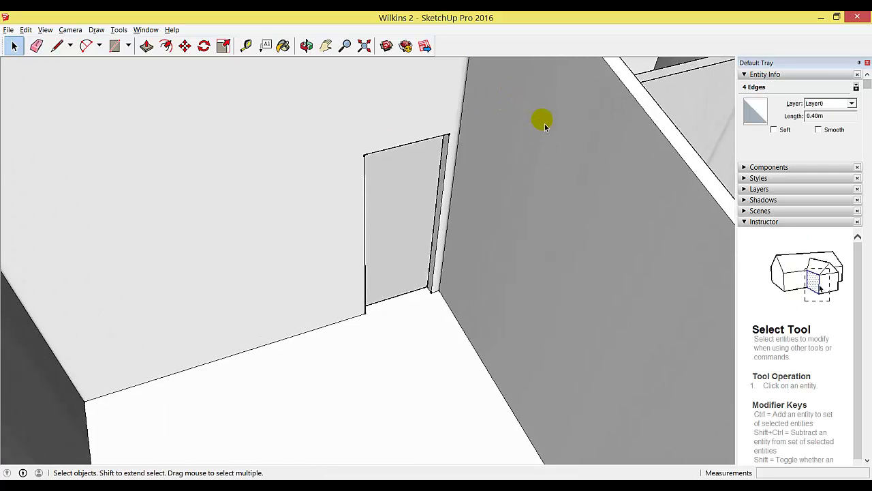
key(Delete)
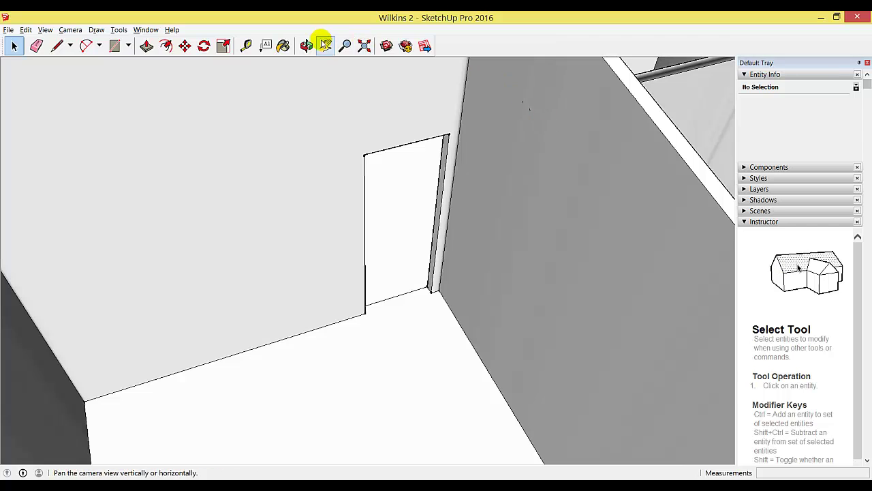
click(306, 46)
drag(382, 136, 319, 180)
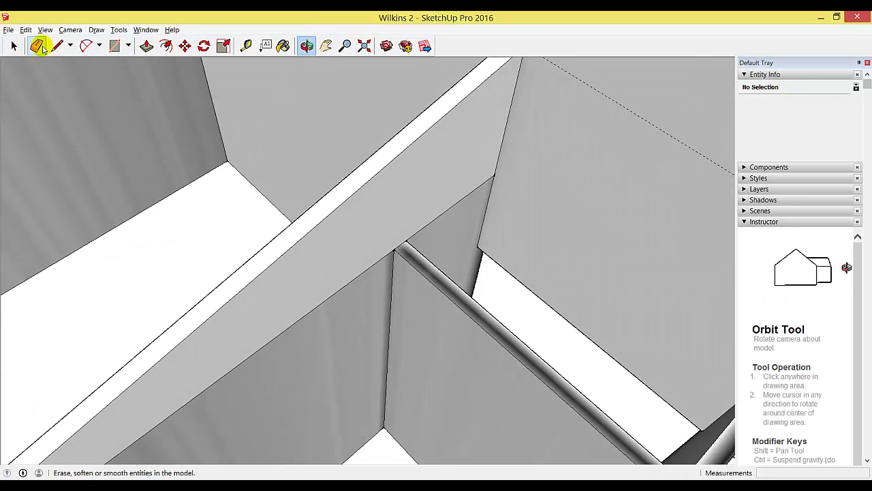
click(36, 46)
click(353, 279)
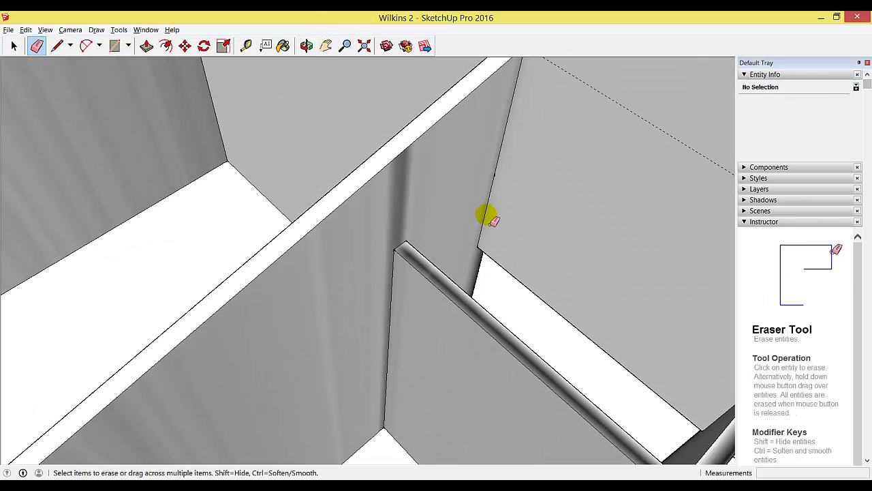
scroll(487, 220, down, 10)
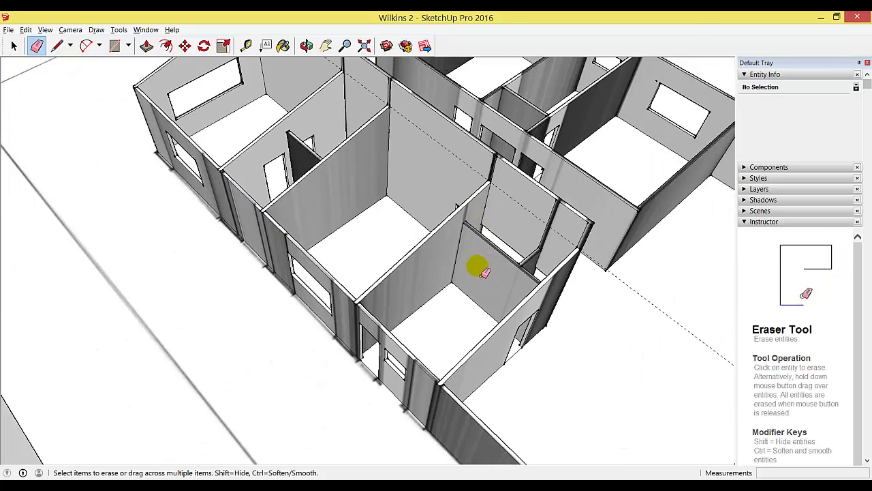
- From a low side view, raise the dark panel's top face 0.50m
click(306, 45)
drag(439, 269, 368, 213)
scroll(317, 196, up, 5)
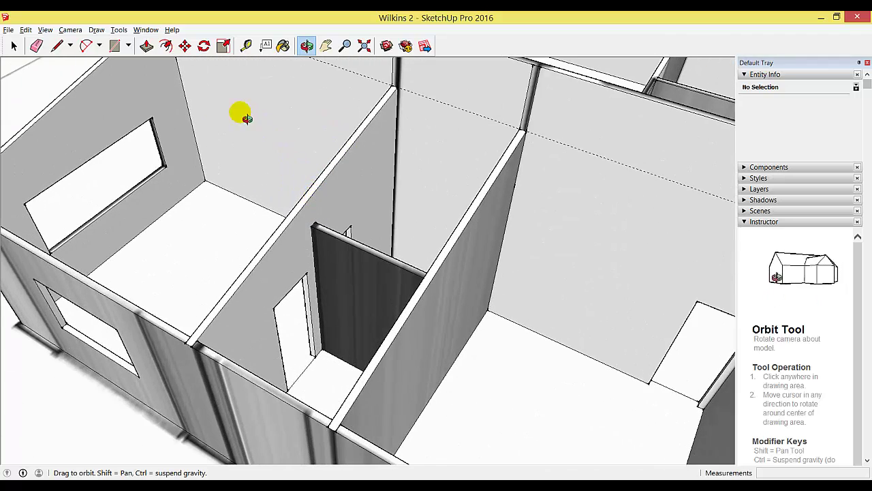
click(147, 46)
click(337, 229)
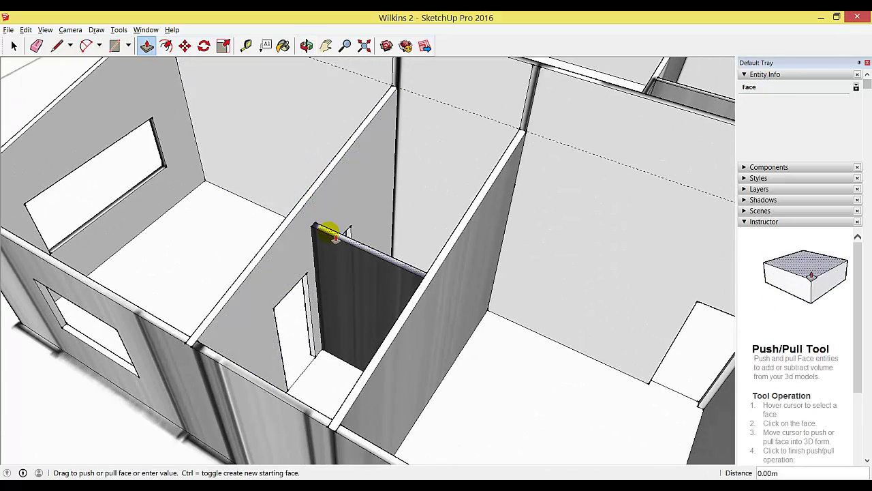
click(308, 198)
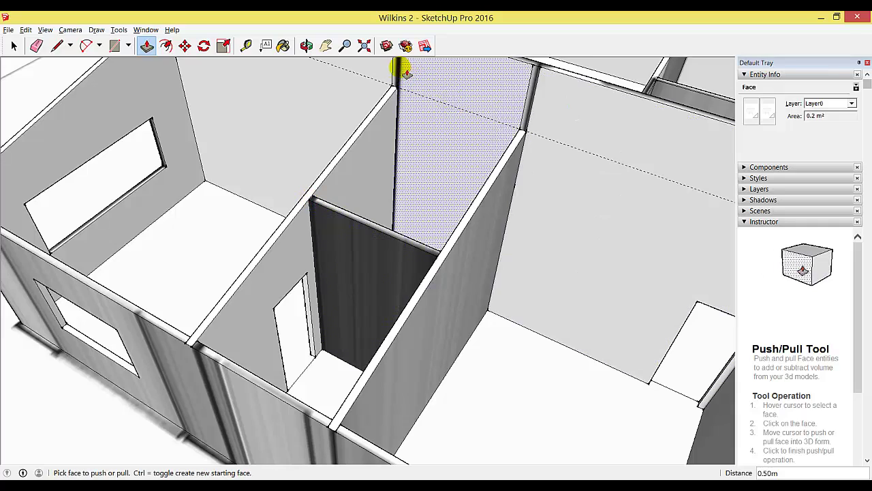
- Push the wall face back 0.81m
click(328, 46)
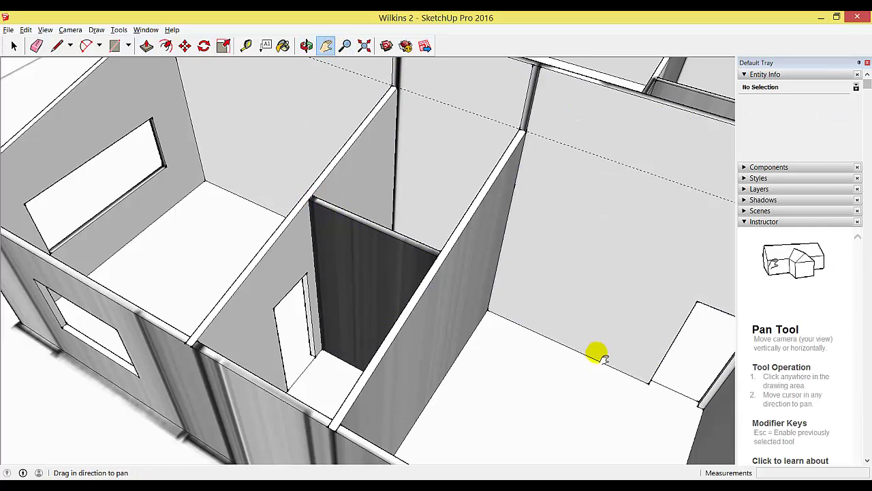
drag(594, 353, 249, 160)
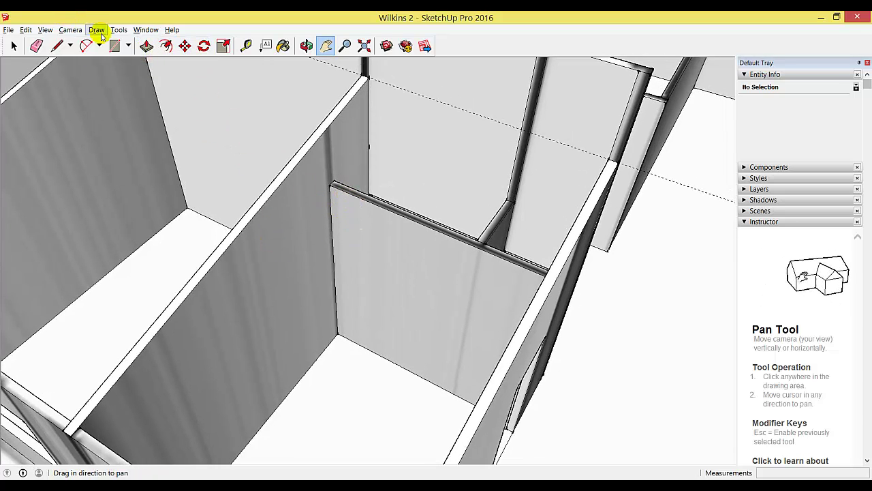
click(146, 44)
click(370, 201)
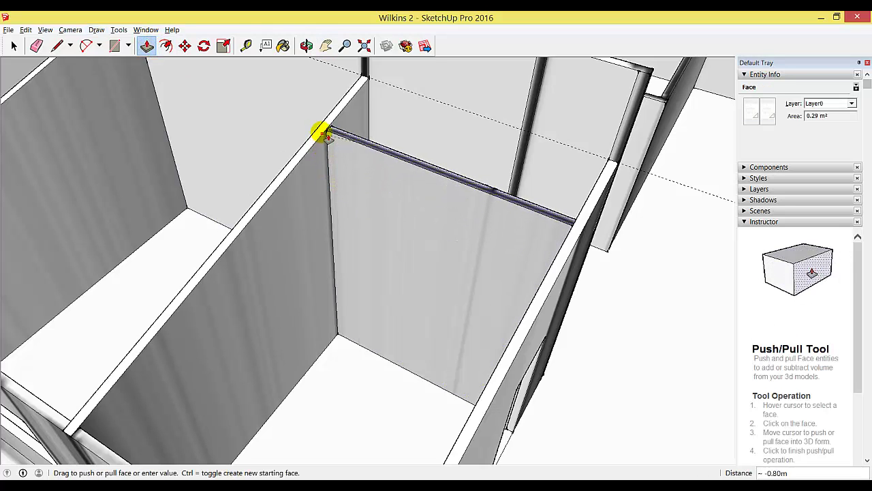
click(331, 133)
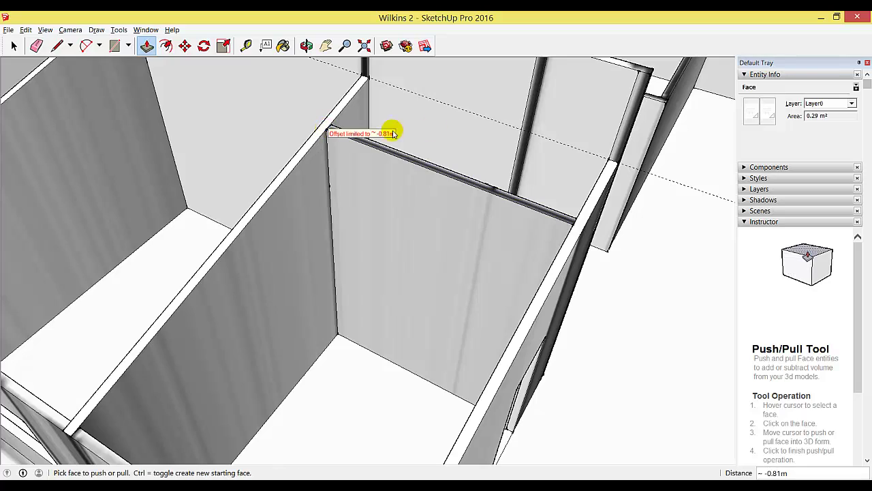
- Raise the short interior wall piece's top 1.00m and orbit to check it
click(307, 45)
mouse_move(545, 176)
mouse_down()
mouse_move(405, 237)
mouse_move(330, 259)
mouse_up()
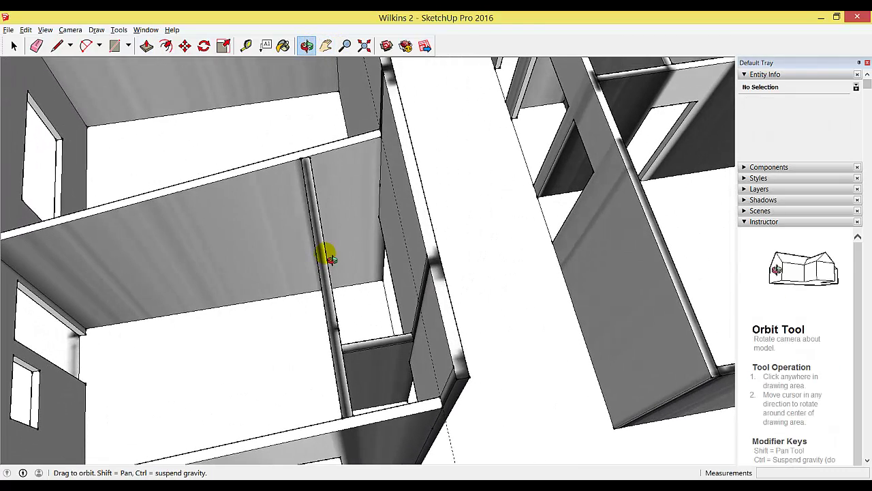
click(146, 46)
drag(393, 346, 404, 312)
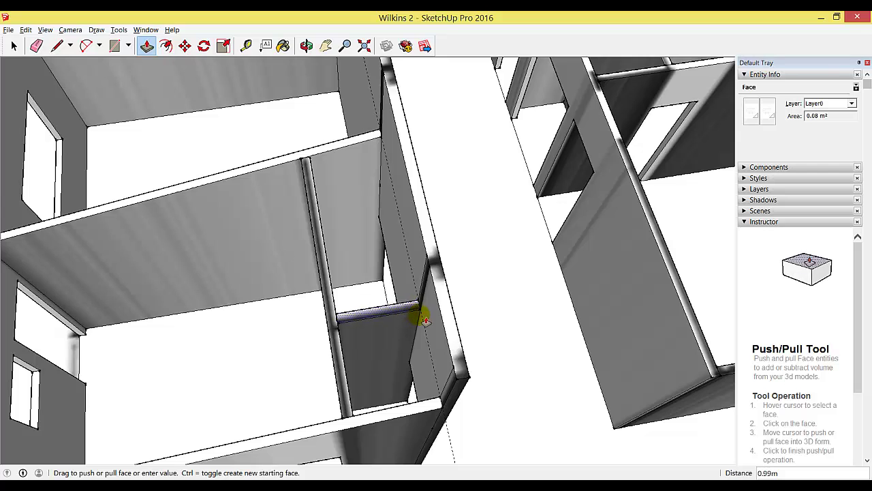
drag(423, 319, 421, 322)
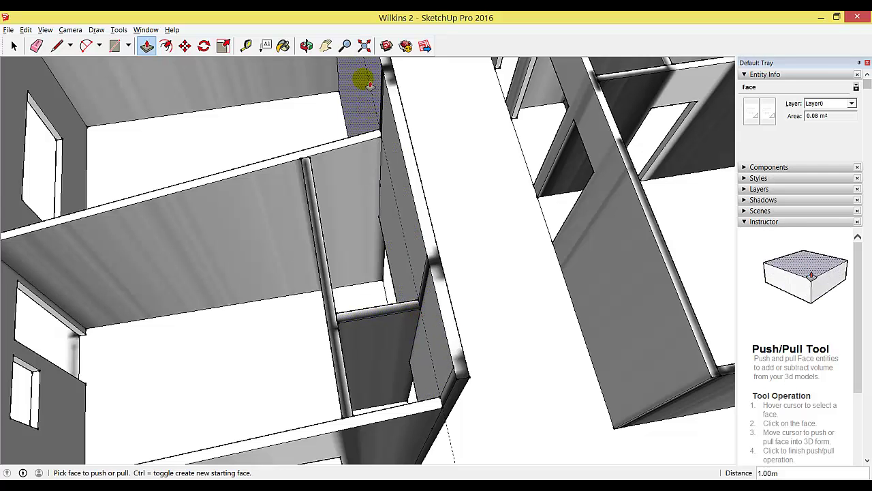
click(306, 46)
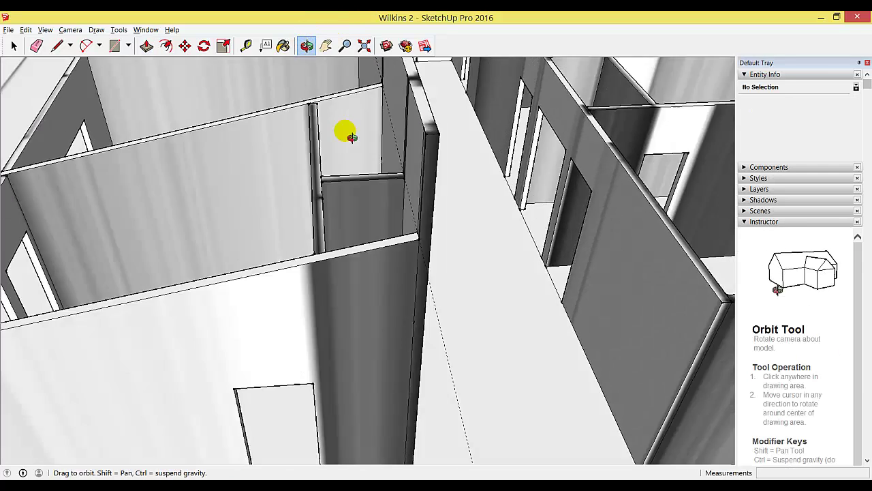
drag(348, 131, 365, 69)
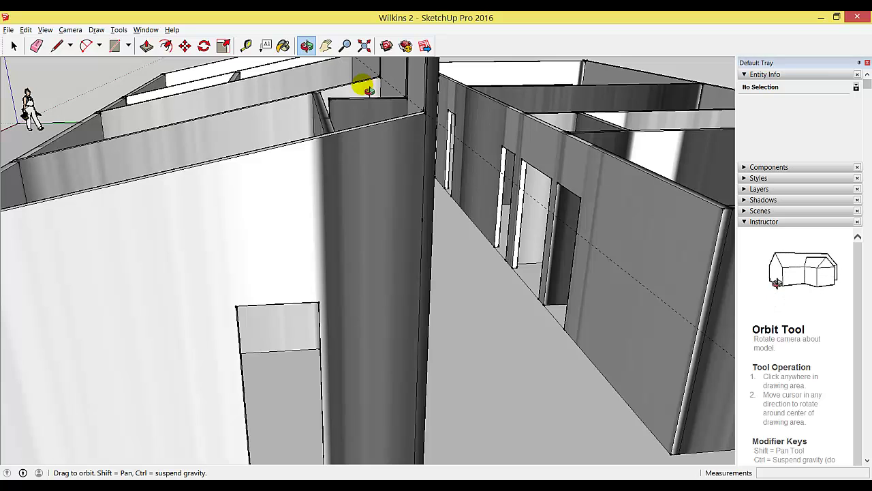
- Draw an edge at the wall corner, push the triangular sliver 0.10m, and orbit out
click(57, 46)
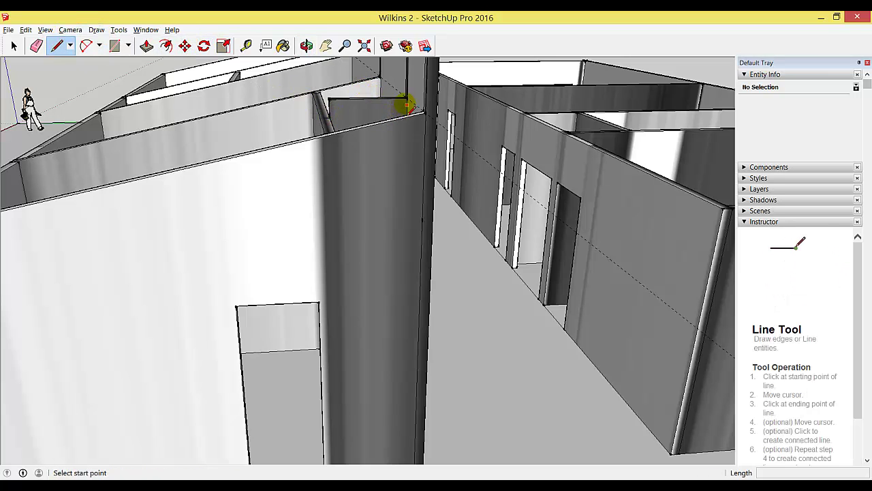
click(406, 100)
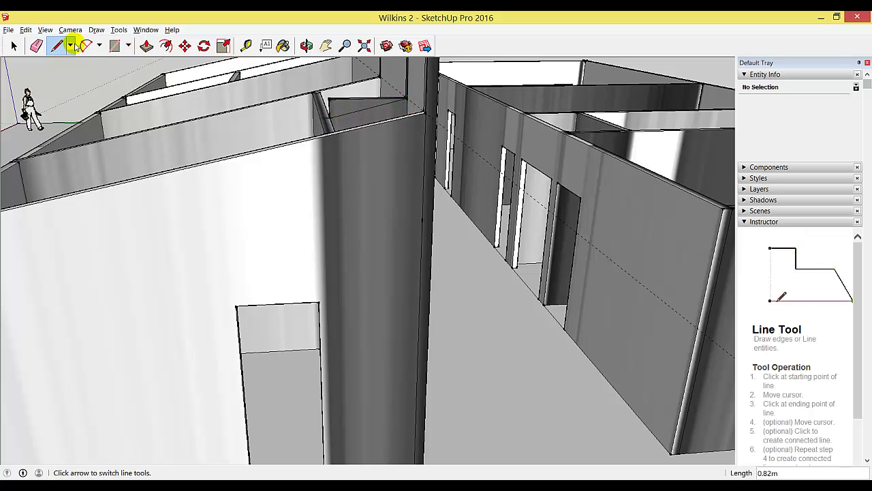
click(146, 46)
click(344, 111)
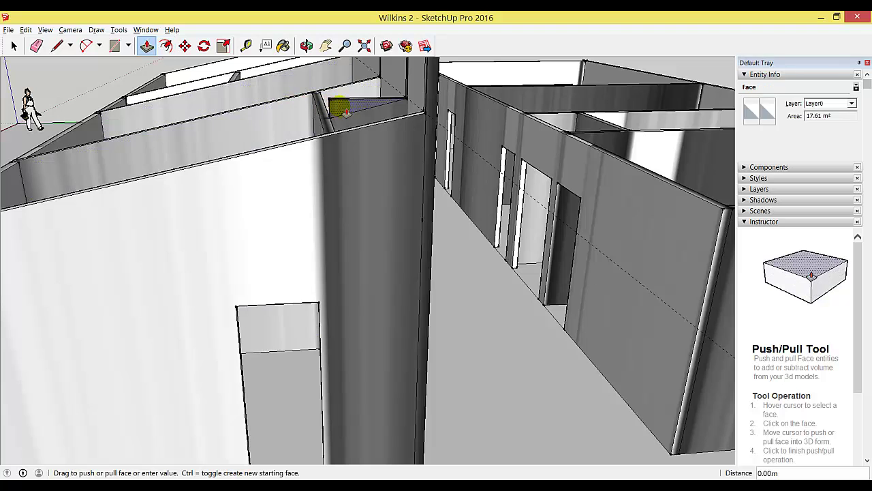
click(339, 105)
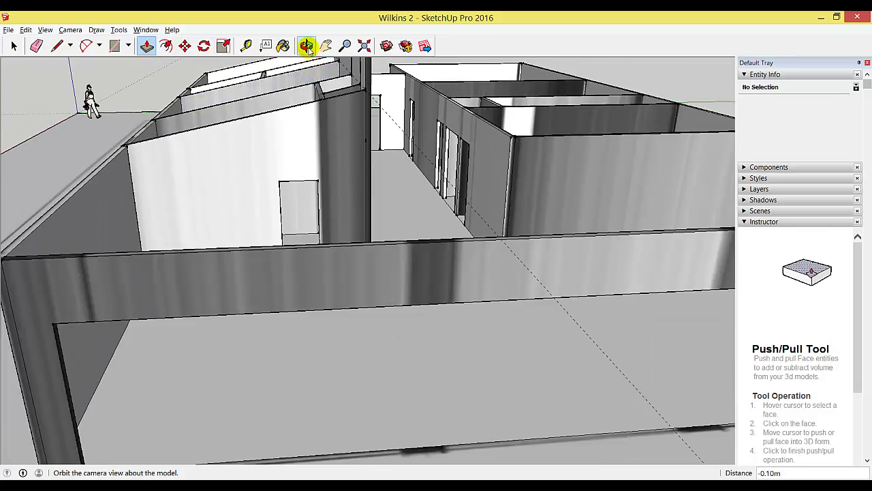
click(306, 45)
drag(327, 123, 475, 152)
drag(403, 161, 389, 163)
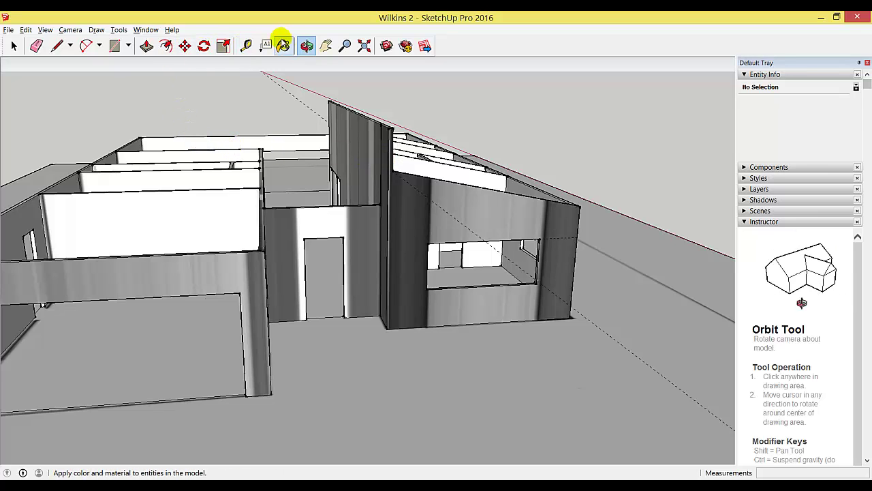
drag(243, 121, 383, 114)
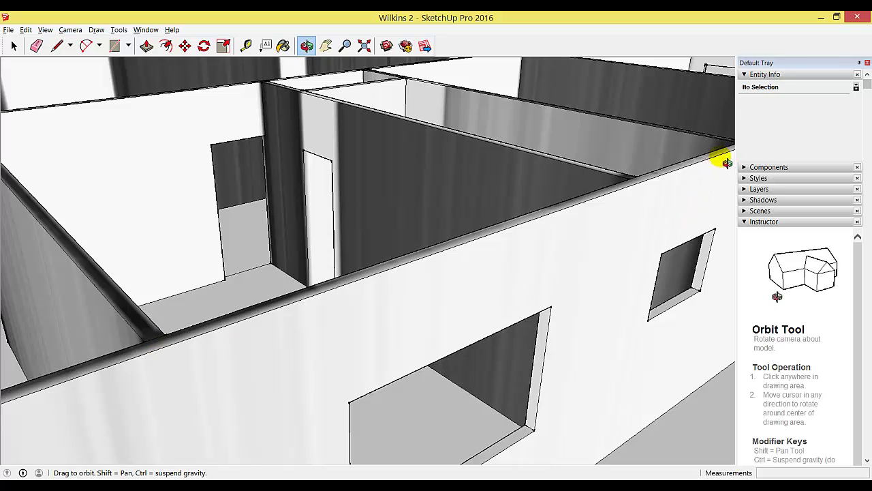
- Draw a line across the first wall-top junction on the outer wall
click(56, 45)
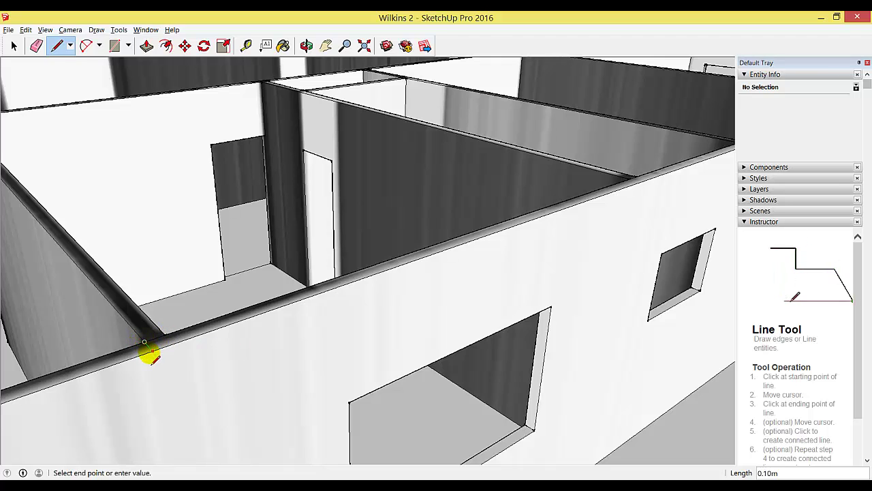
click(144, 342)
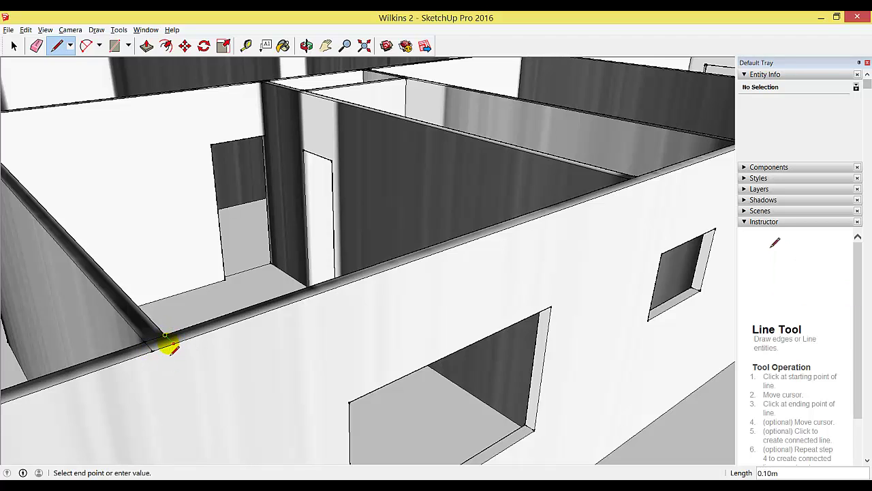
click(36, 46)
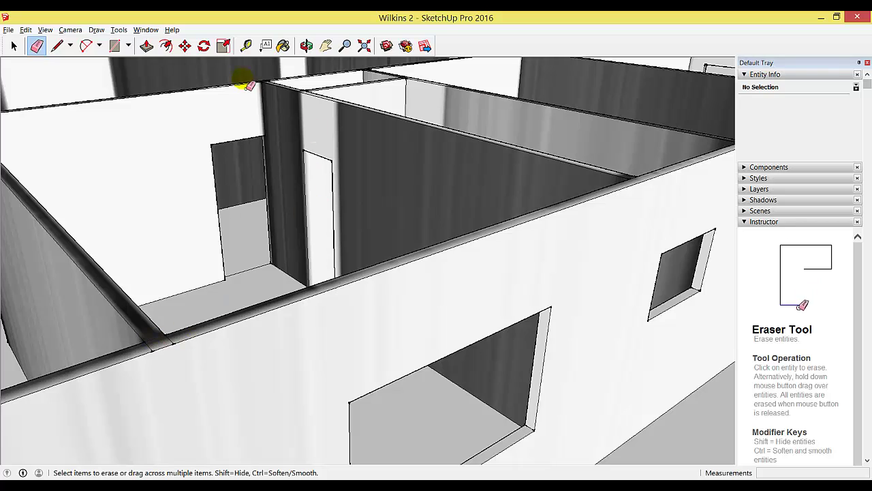
click(326, 46)
drag(617, 189, 217, 127)
- Add line points on the outer wall's top edge at the next interior junction
click(57, 46)
click(360, 300)
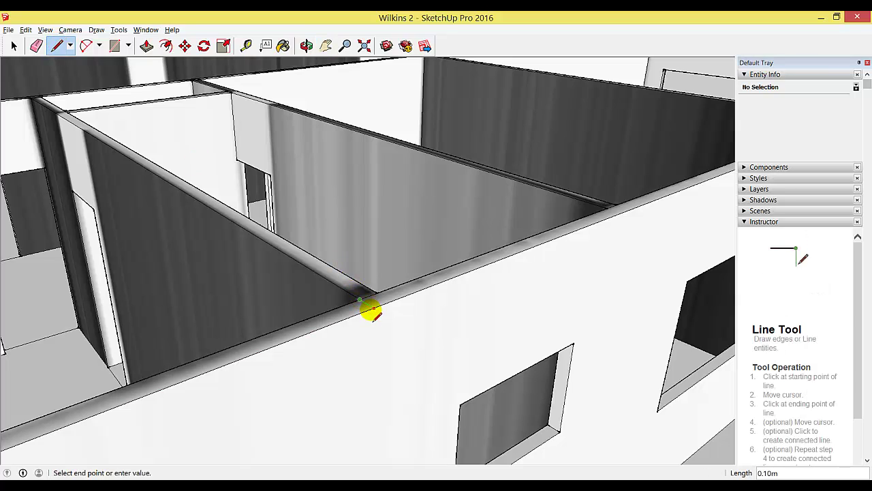
click(377, 296)
click(36, 46)
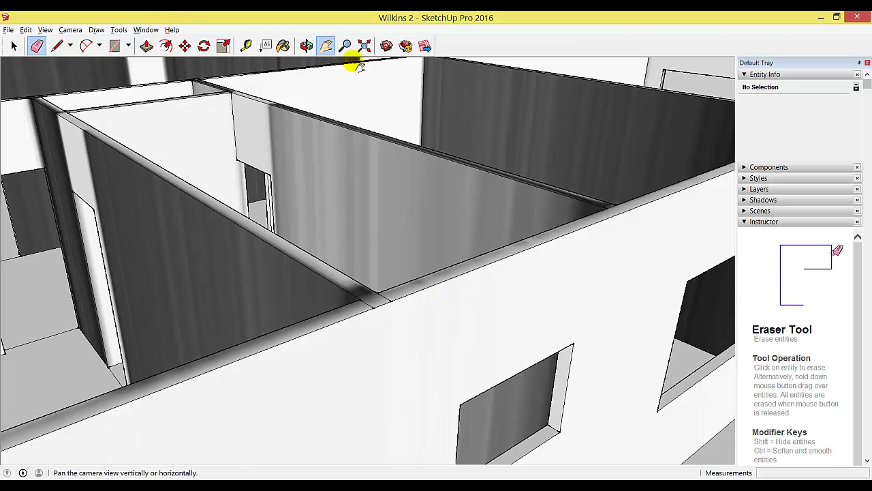
click(326, 46)
drag(467, 152, 299, 298)
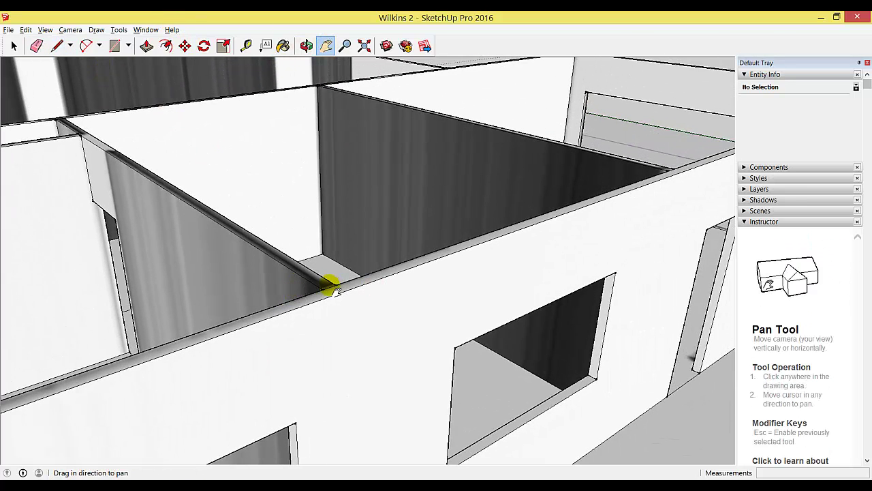
click(64, 48)
click(335, 288)
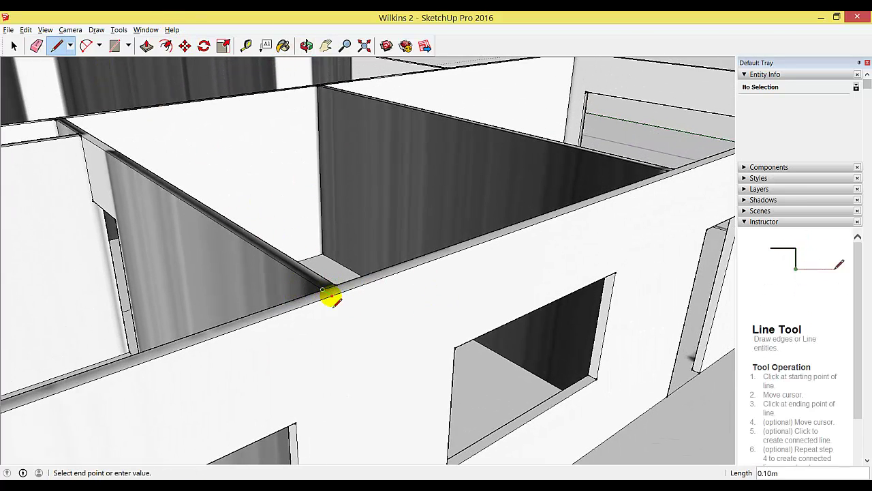
key(Escape)
key(e)
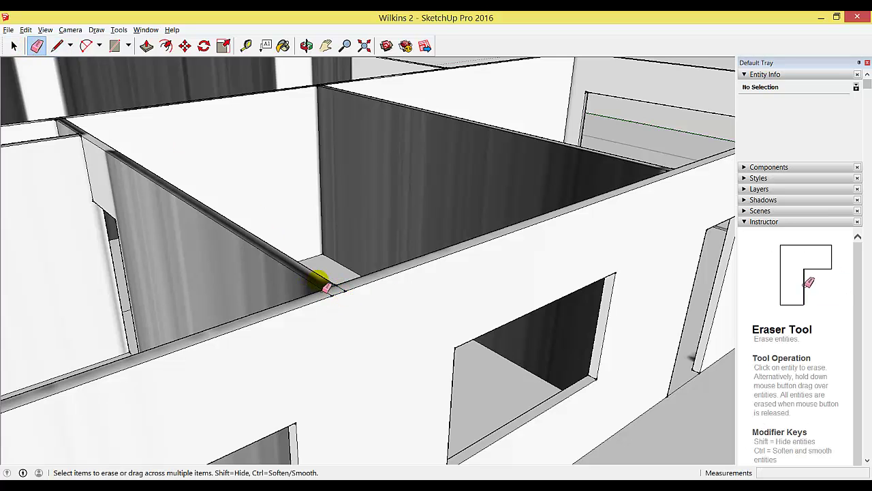
- Start a line at the far wall-top junction and pan along to the outer wall corner
click(60, 46)
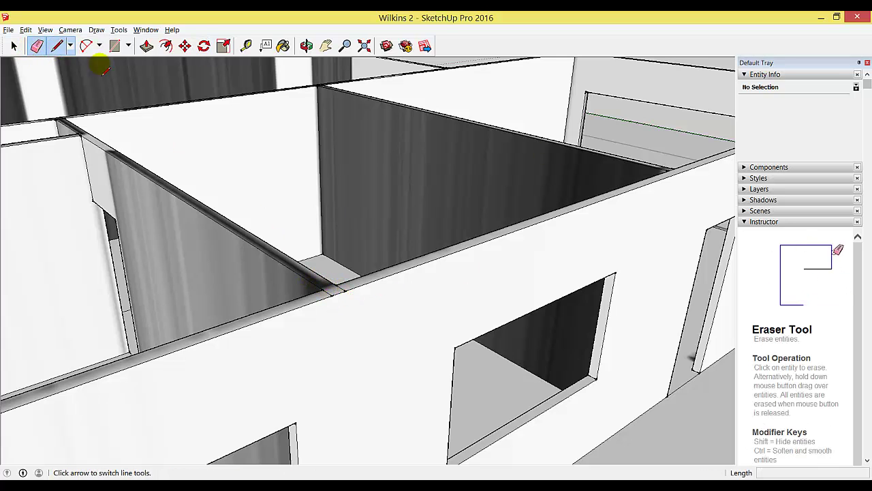
click(674, 172)
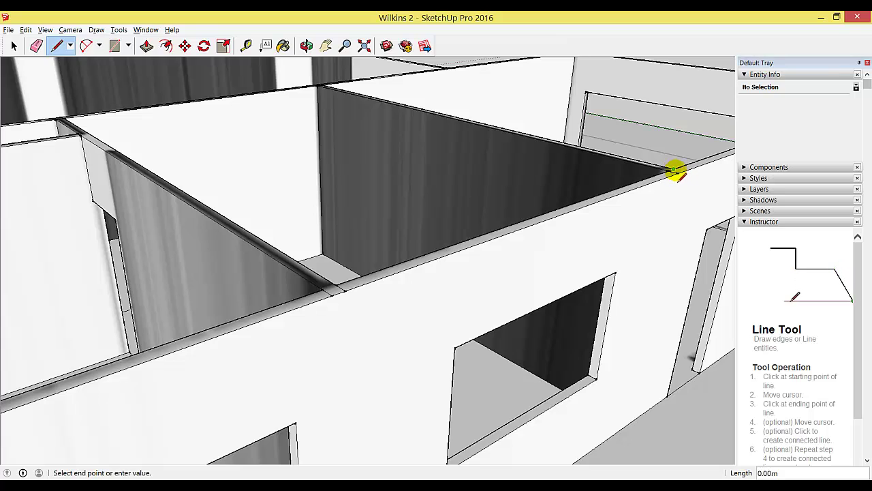
scroll(684, 173, up, 5)
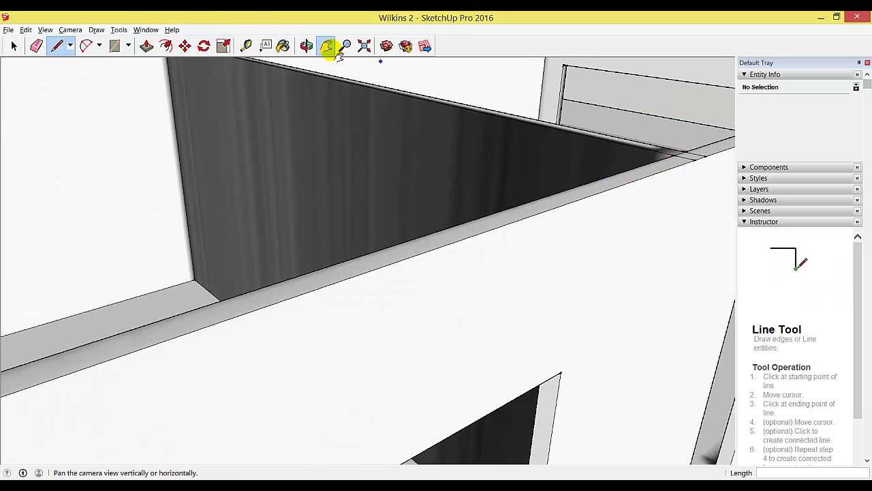
click(325, 46)
drag(328, 89, 62, 144)
click(36, 45)
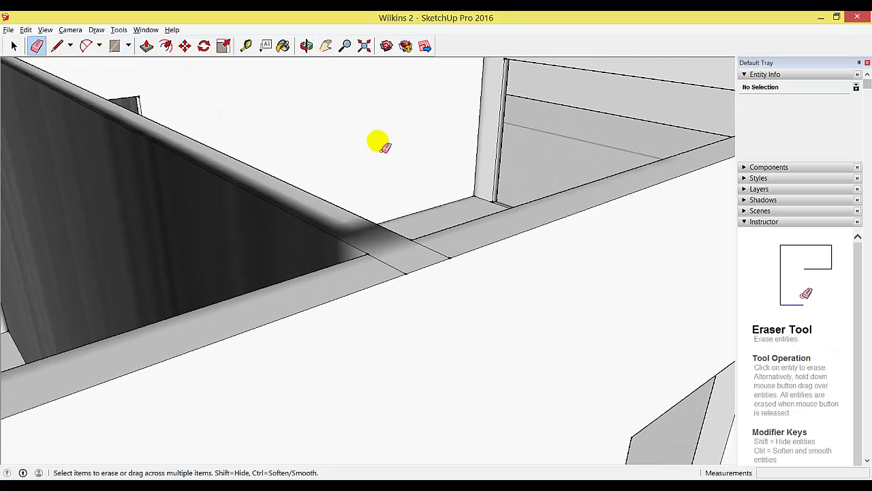
key(h)
drag(550, 166, 379, 239)
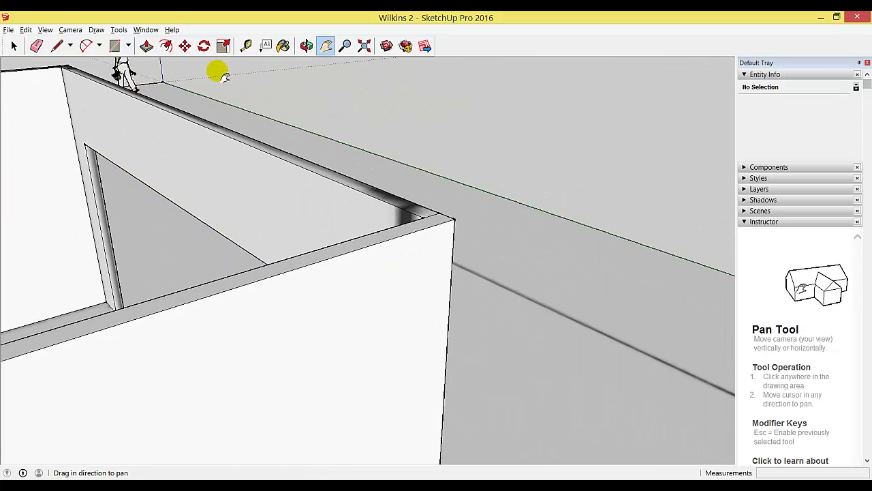
- Draw an edge across the outer wall corner's top
click(57, 46)
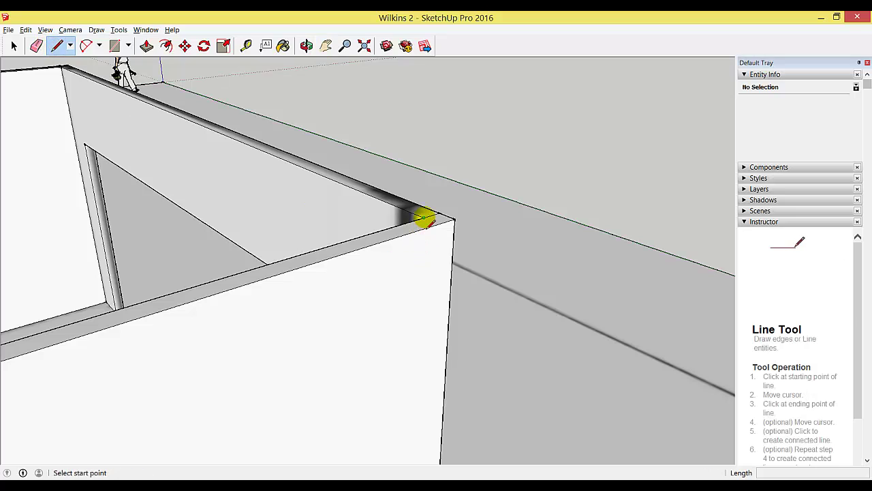
click(429, 217)
click(449, 222)
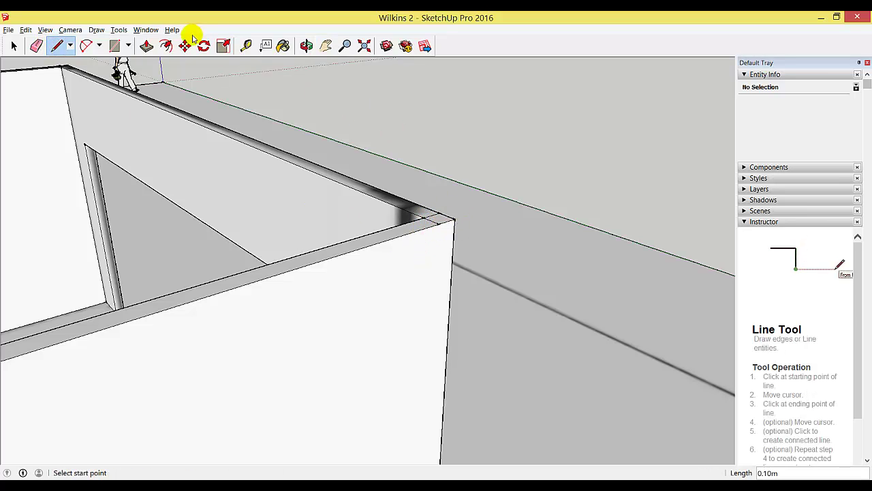
click(36, 46)
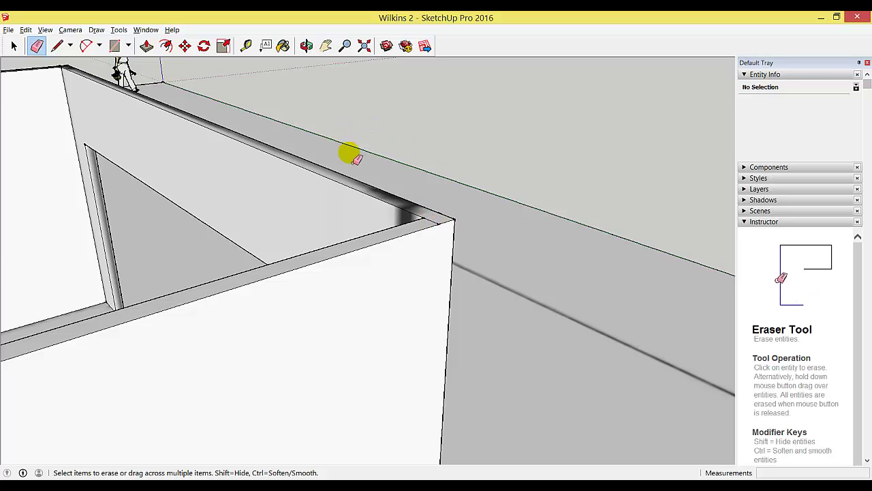
scroll(351, 157, down, 4)
scroll(340, 162, down, 1)
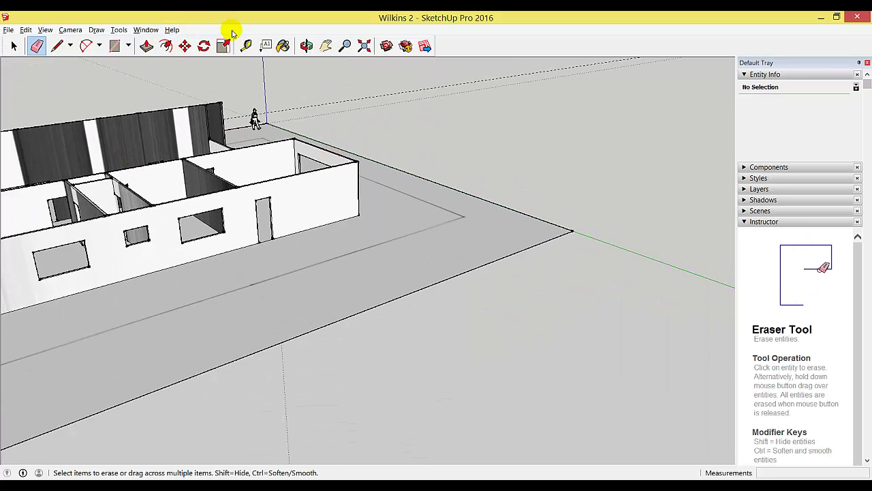
- Draw lines from the wall-top endpoint to the far corner, closing a sloped triangular face
click(306, 46)
drag(184, 171, 446, 127)
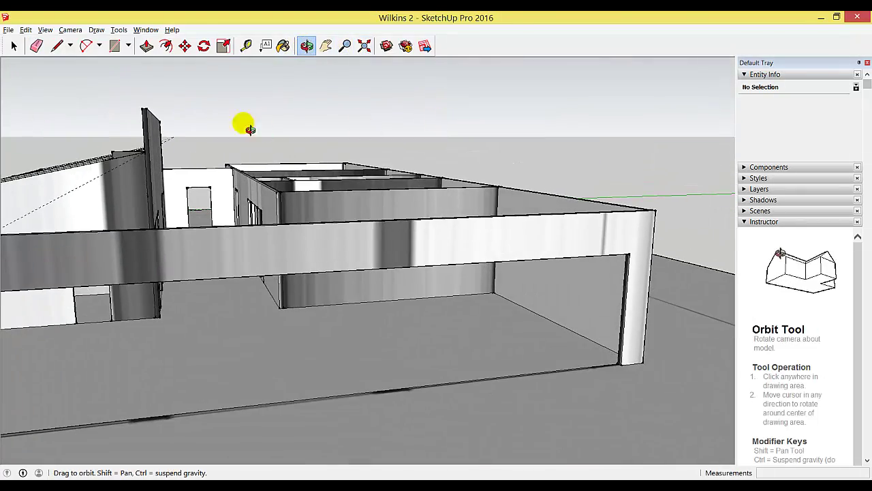
drag(173, 116, 152, 194)
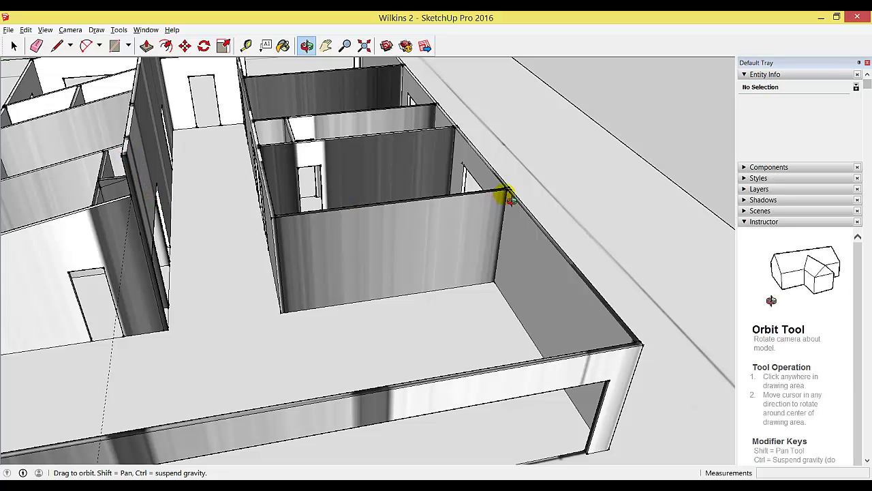
scroll(195, 161, up, 2)
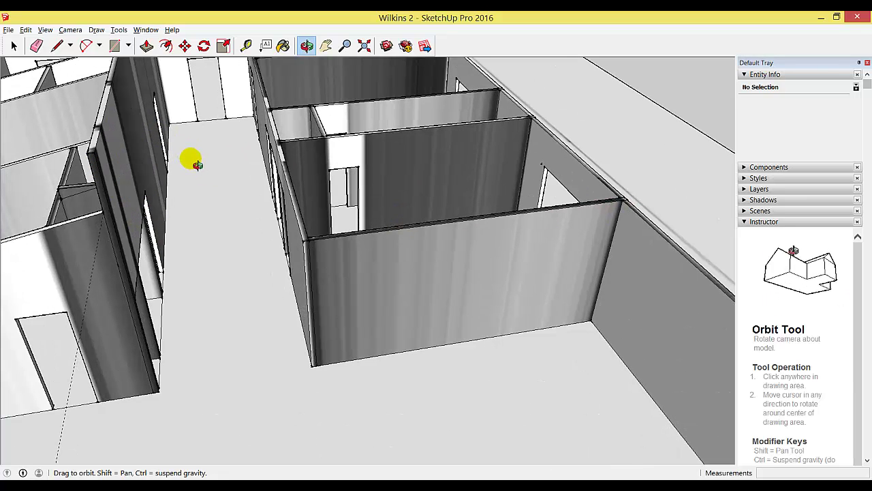
click(56, 46)
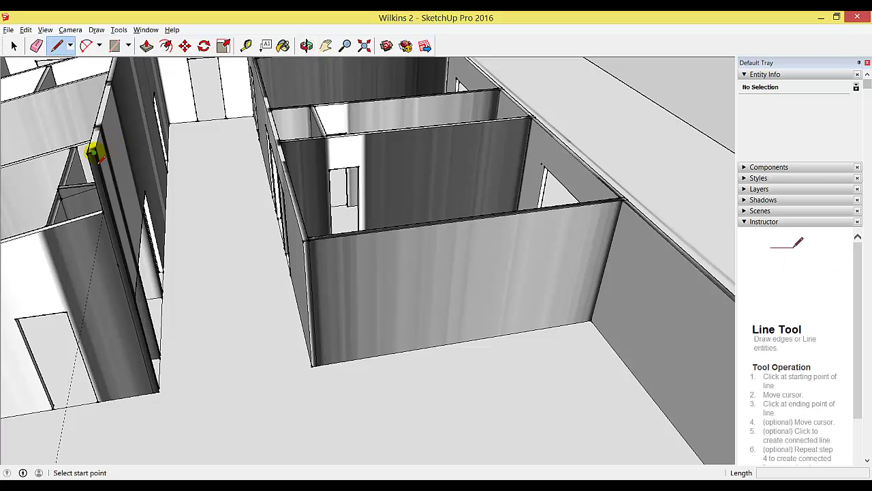
click(93, 151)
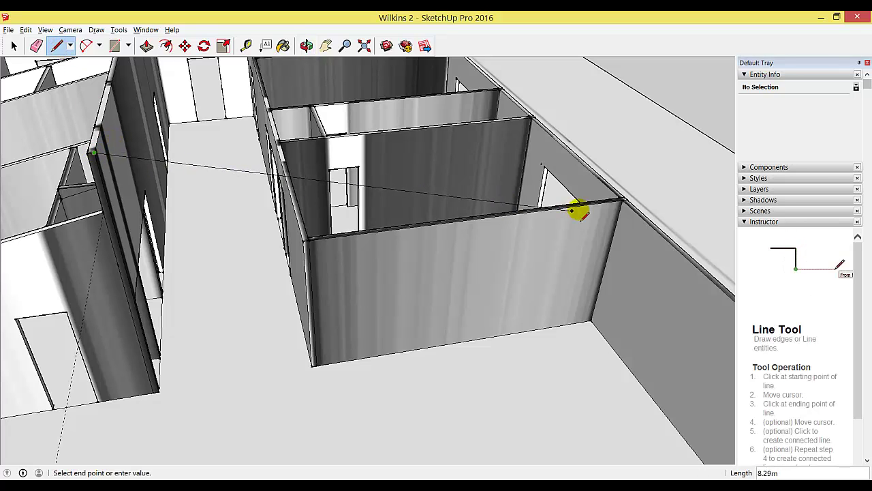
click(626, 197)
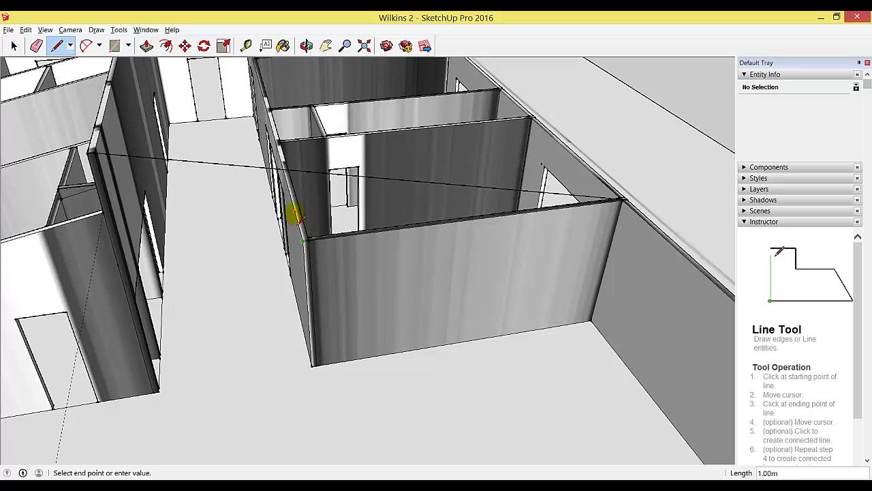
click(302, 180)
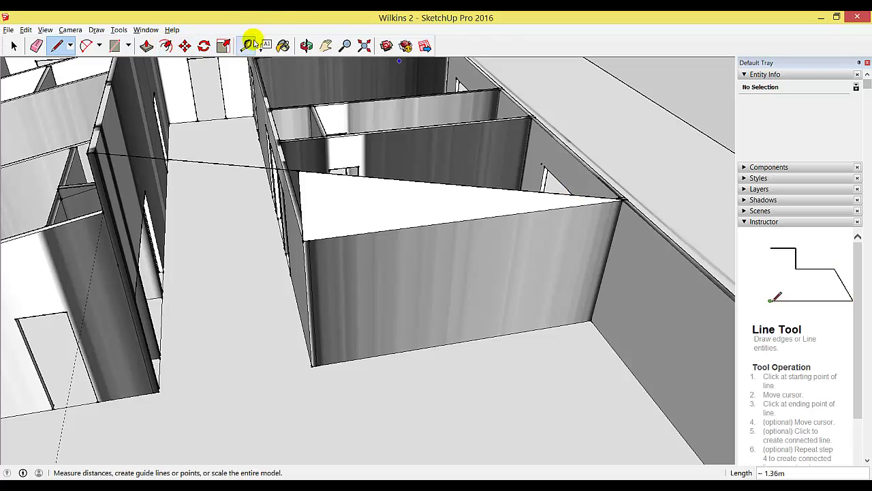
- Close a second sloped triangle with a 2.95 m line on the adjacent wall
click(306, 46)
drag(457, 136, 365, 94)
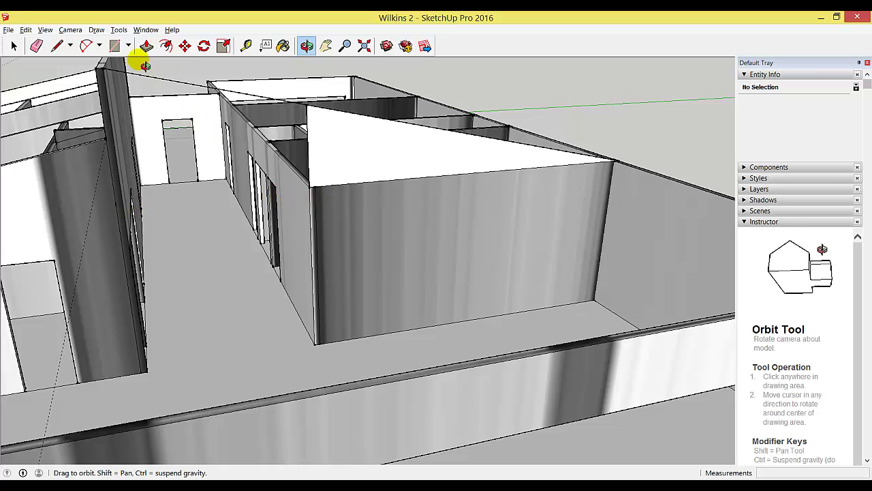
click(57, 47)
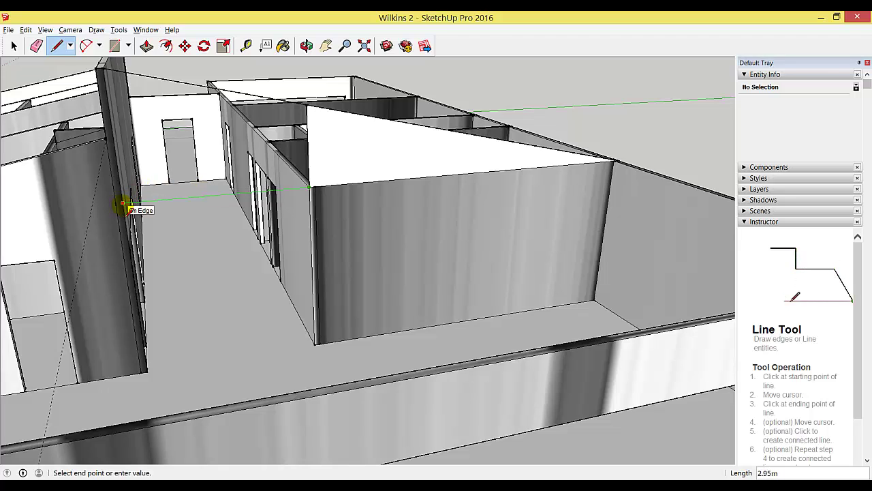
click(125, 204)
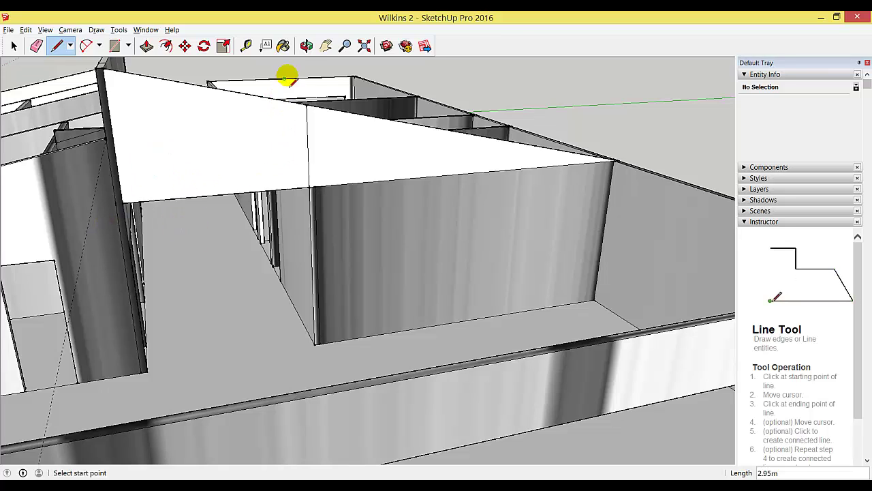
- Push the sloped triangle atop the interior wall 0.10 m into a solid section
click(306, 46)
drag(370, 82, 125, 91)
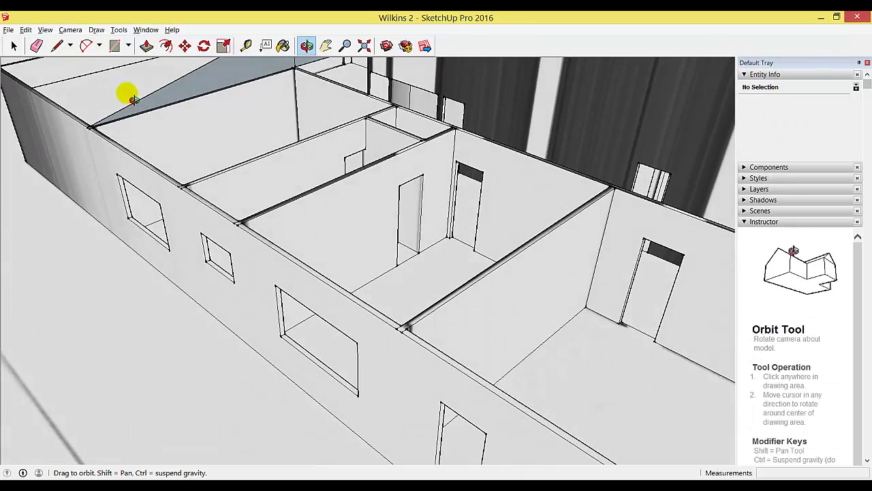
click(327, 45)
drag(357, 106, 366, 231)
scroll(366, 232, up, 2)
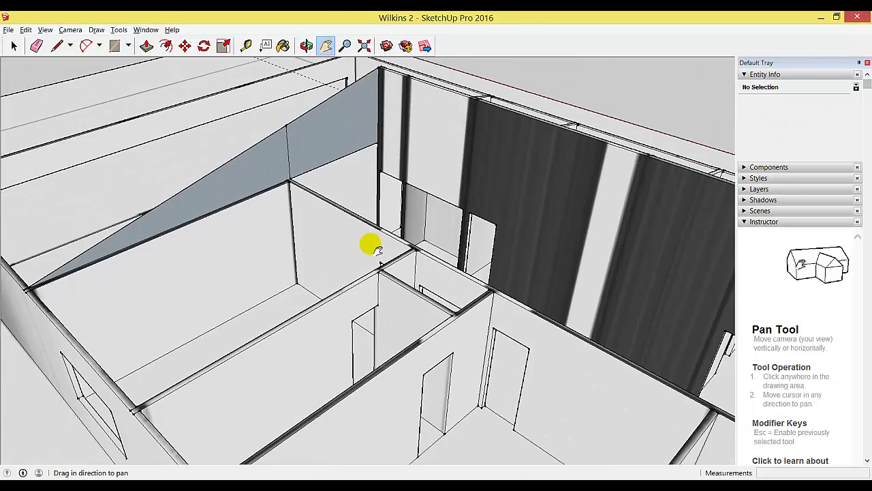
click(38, 45)
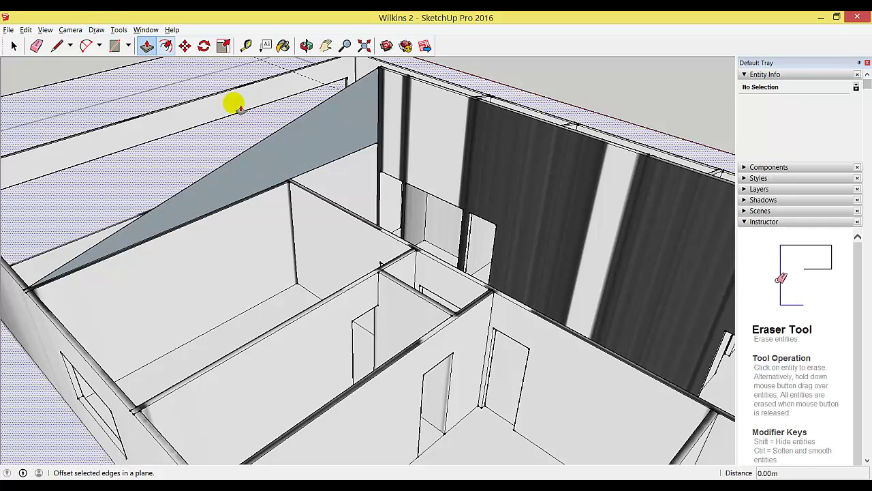
click(146, 46)
click(269, 146)
click(288, 182)
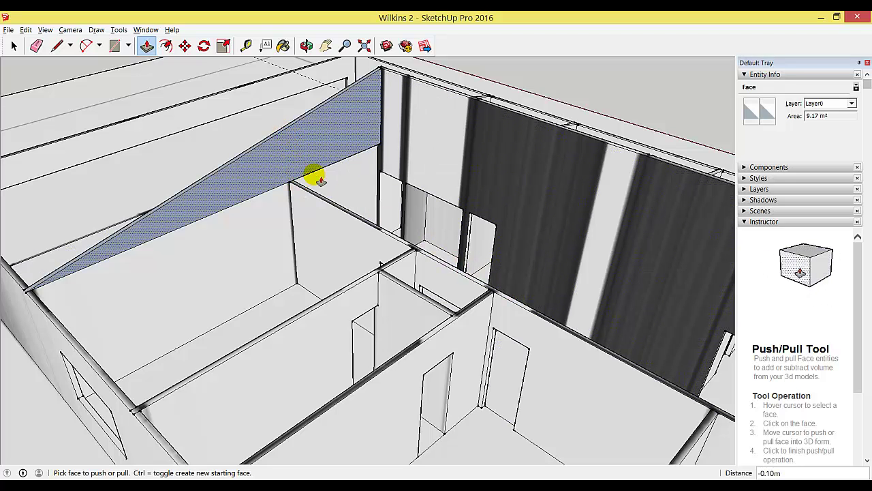
- Pan across the building and abandon a line started at the outer wall corner
click(326, 45)
drag(551, 270, 388, 197)
scroll(409, 226, down, 3)
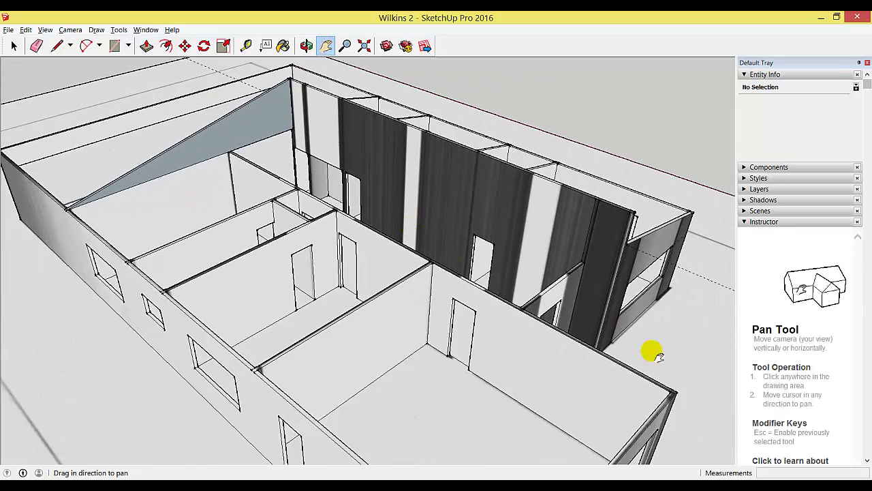
scroll(662, 374, up, 5)
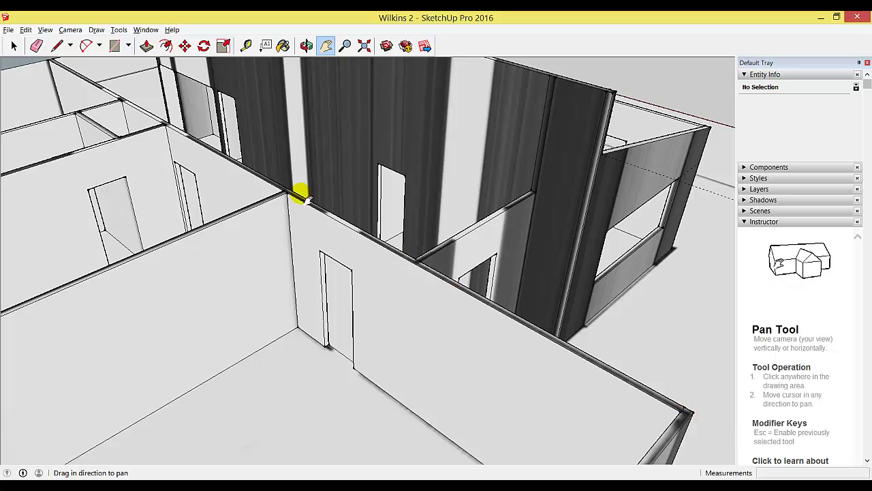
scroll(705, 450, up, 5)
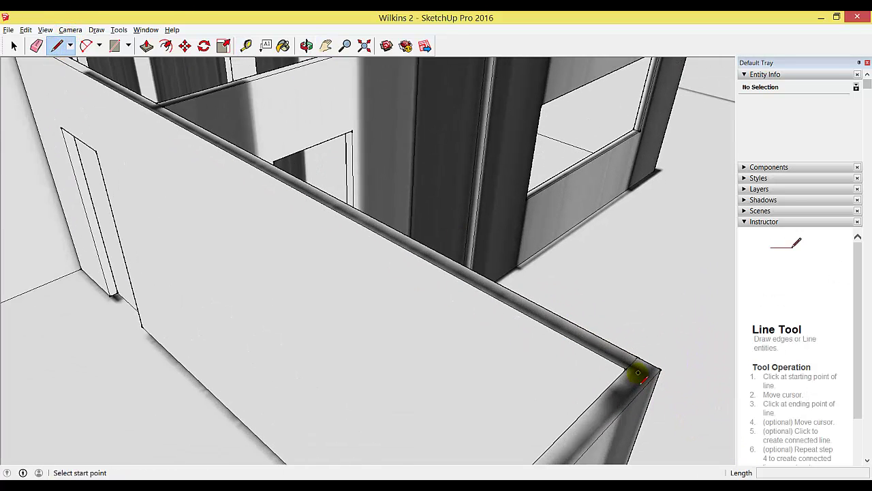
click(625, 371)
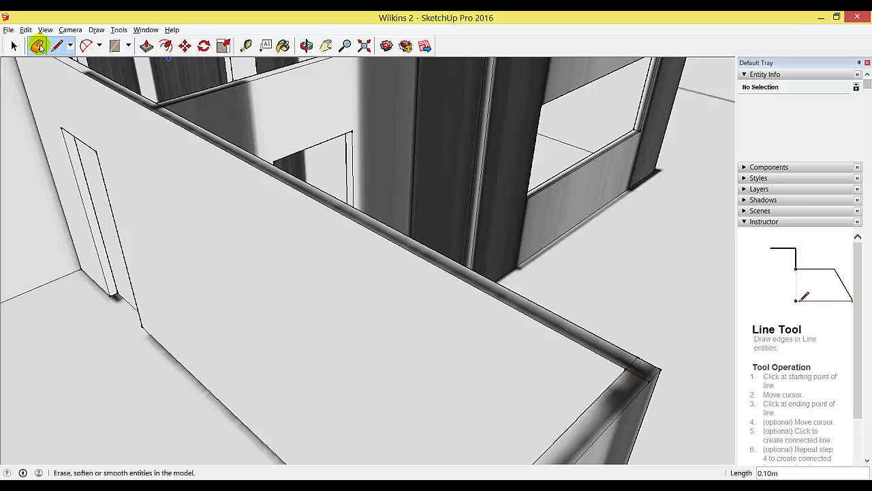
click(36, 46)
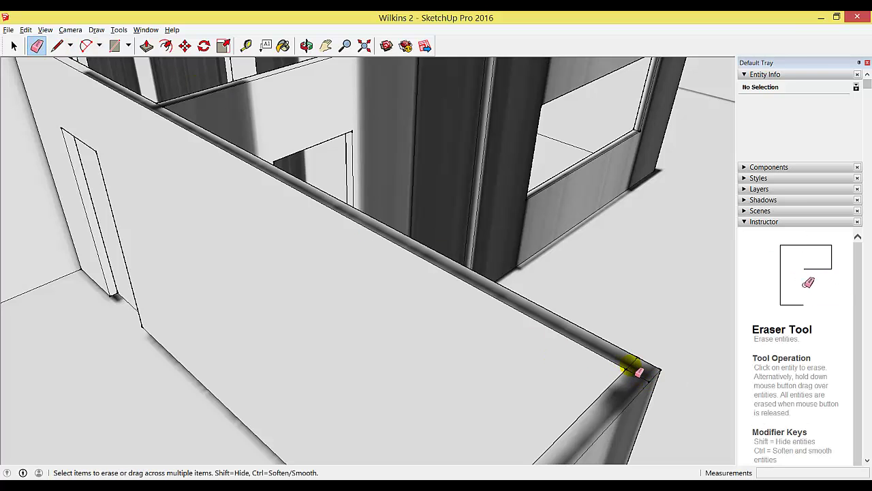
- Pull the grey sloped face up about 1.34 m
click(325, 46)
drag(312, 195, 596, 447)
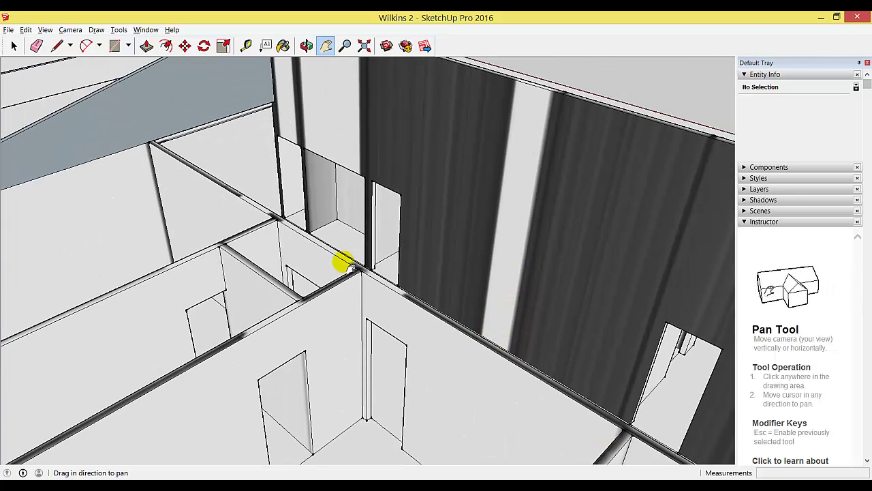
click(147, 45)
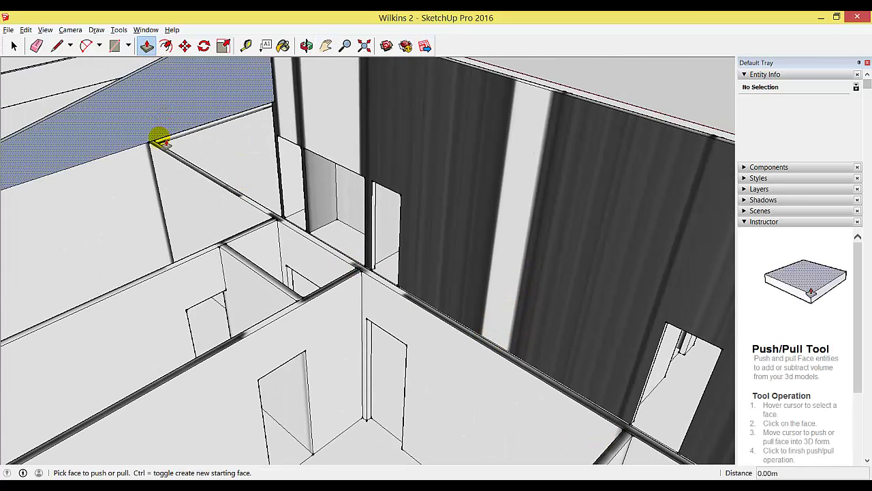
click(155, 146)
drag(156, 146, 137, 77)
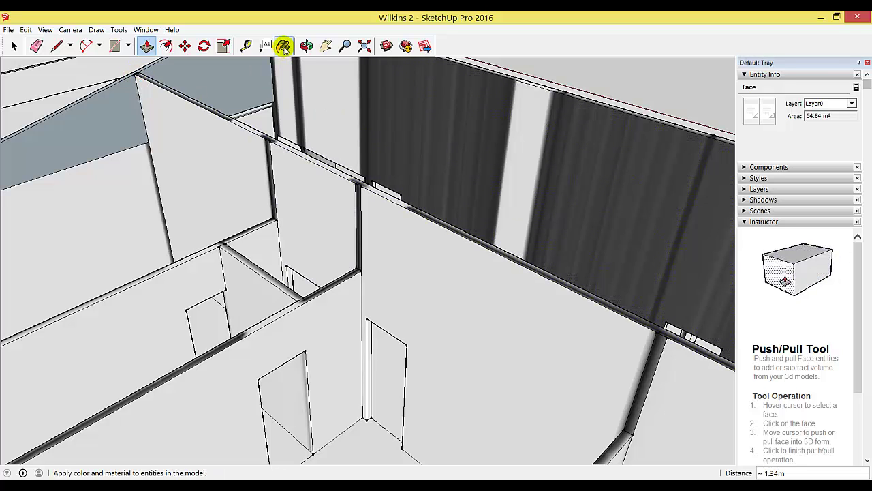
scroll(298, 191, down, 5)
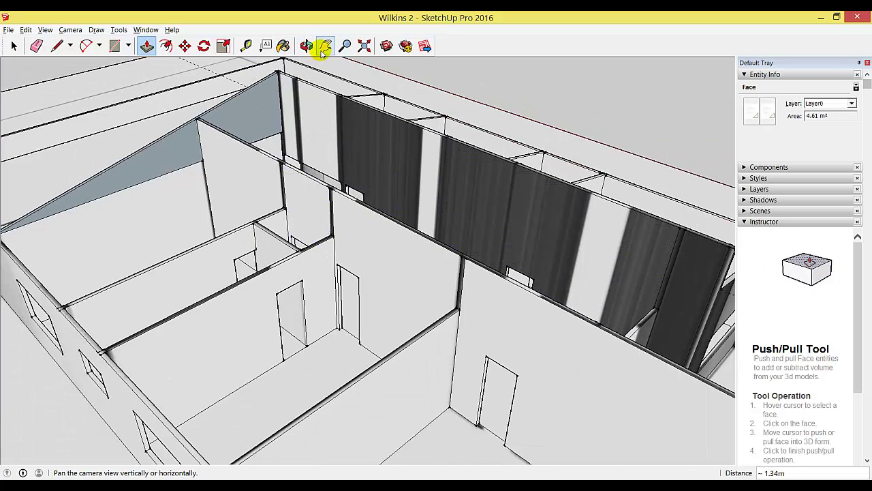
- Draw a sloped edge on the next wall, push its triangle 0.10 m, and zoom extents
click(307, 46)
drag(278, 189, 533, 234)
click(57, 46)
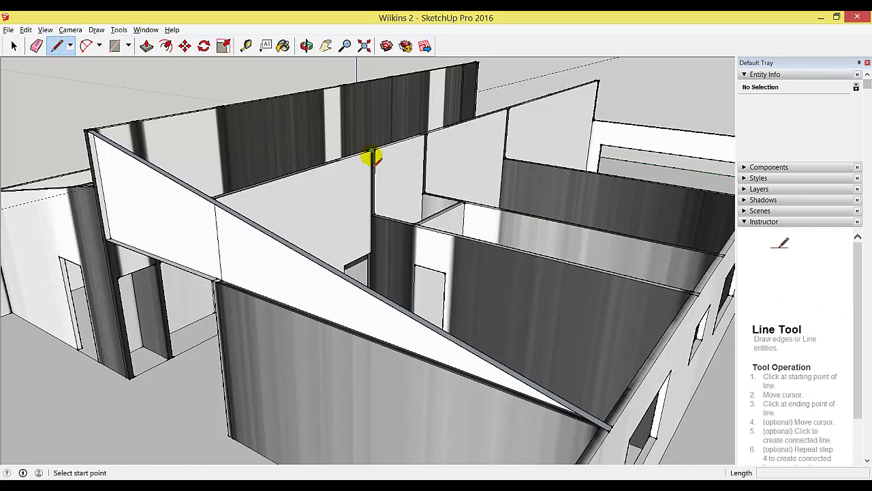
click(373, 150)
key(Escape)
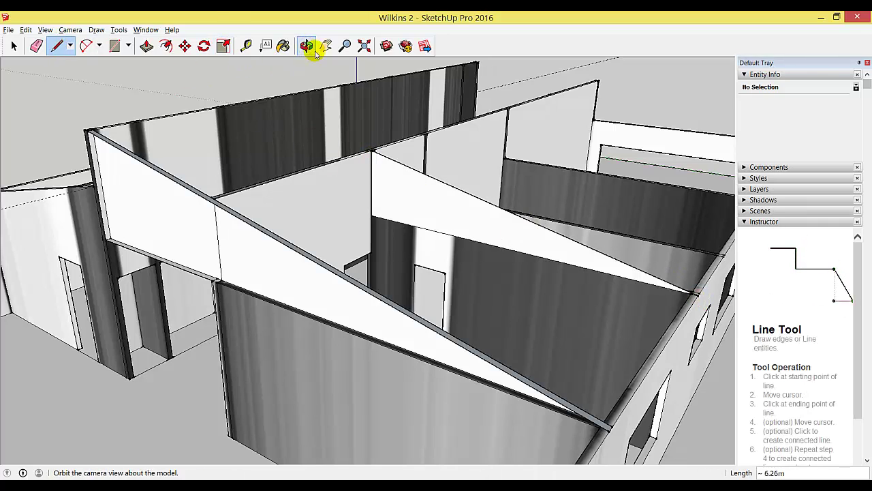
click(307, 45)
drag(422, 177, 156, 83)
key(p)
click(207, 191)
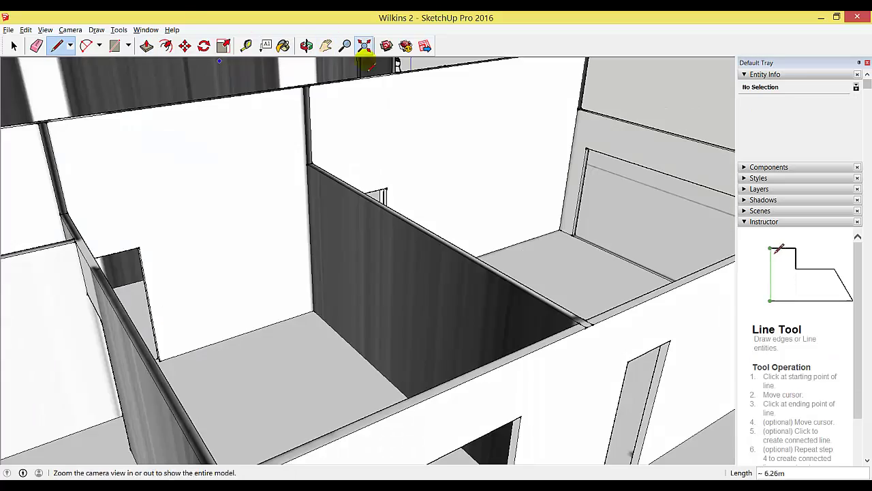
click(364, 46)
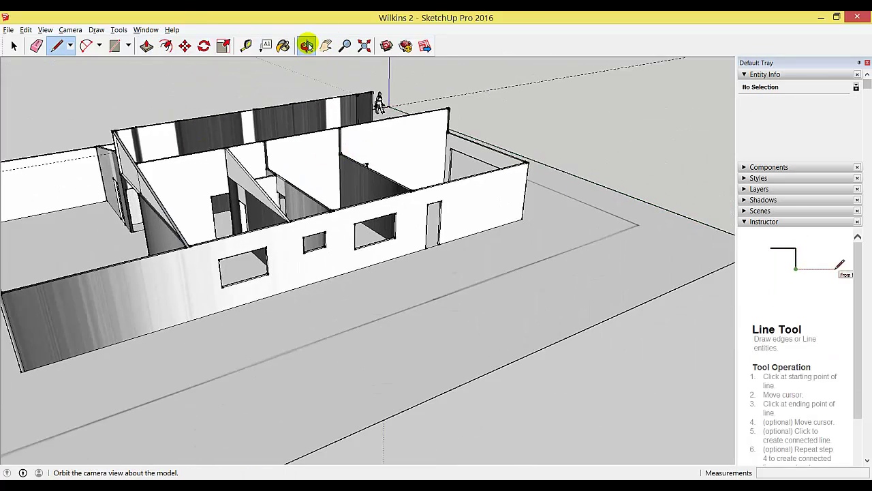
click(307, 46)
drag(175, 189, 477, 105)
drag(332, 133, 234, 144)
drag(144, 138, 352, 128)
scroll(298, 136, up, 4)
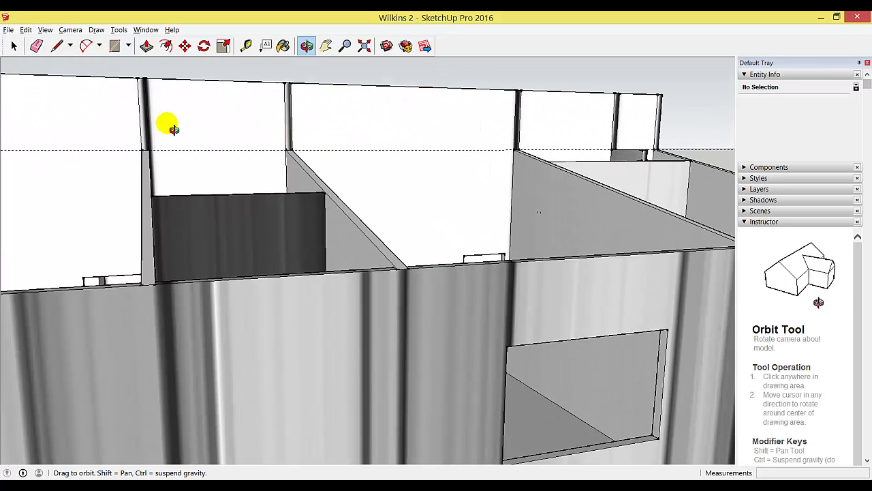
- Draw clerestory window rectangles along the top band of the high wall
drag(137, 171, 171, 331)
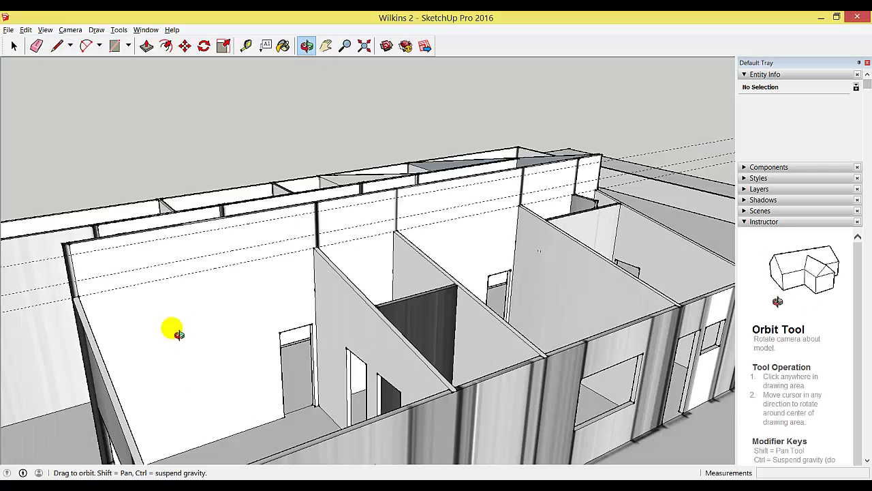
click(115, 45)
click(129, 244)
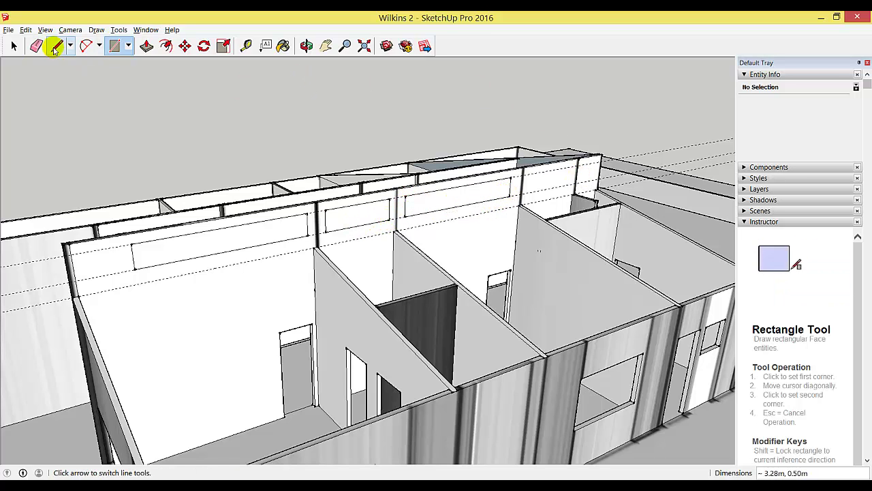
click(36, 45)
click(114, 45)
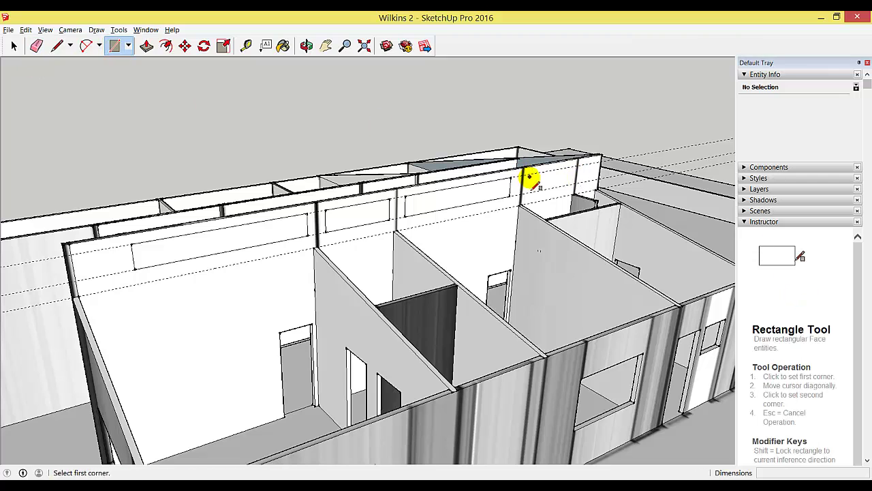
click(531, 175)
- Push/Pull the three upper window panels, including the right-end one, in 0.10 m each
click(147, 46)
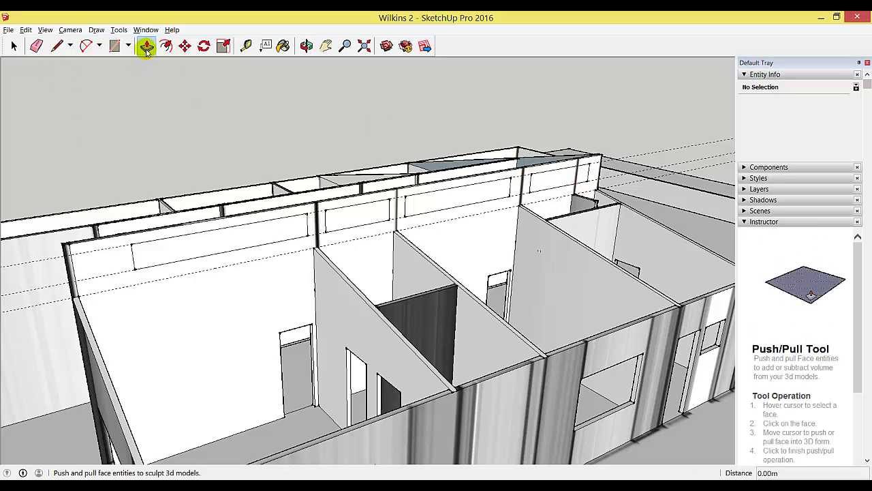
click(146, 249)
click(146, 250)
click(346, 218)
click(349, 216)
click(545, 184)
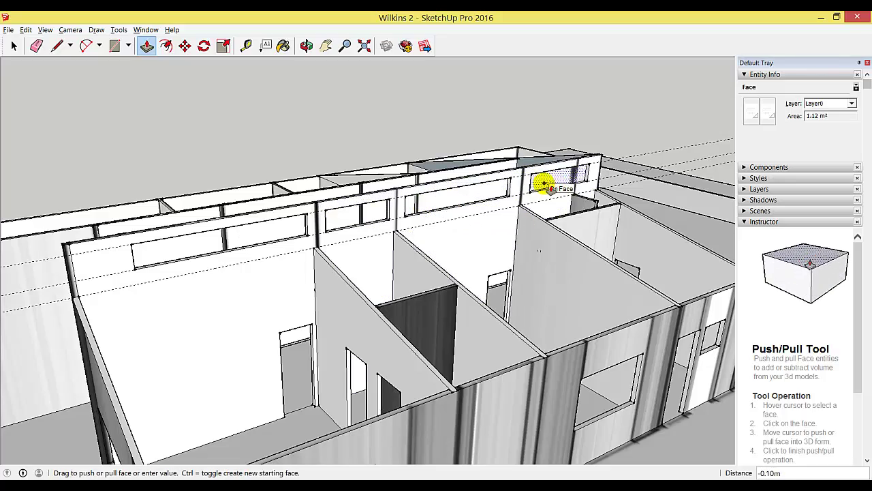
click(545, 184)
click(306, 46)
drag(310, 177, 55, 202)
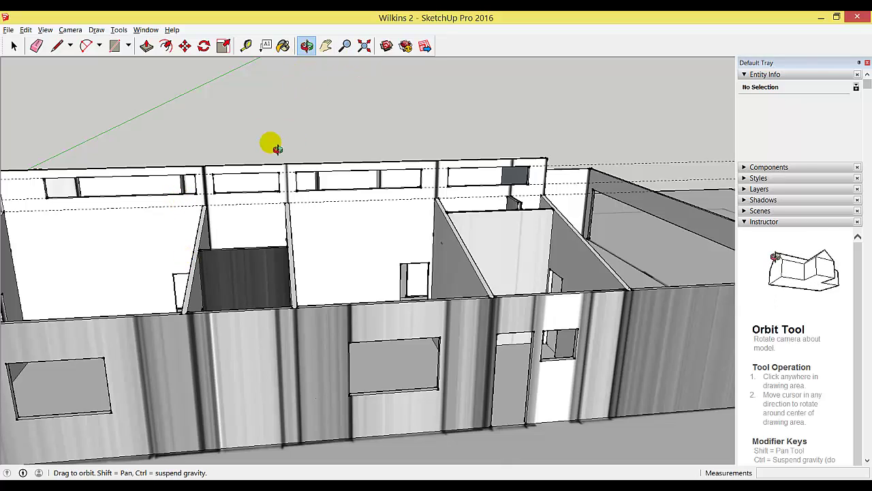
click(306, 46)
drag(182, 188, 538, 137)
scroll(538, 137, down, 10)
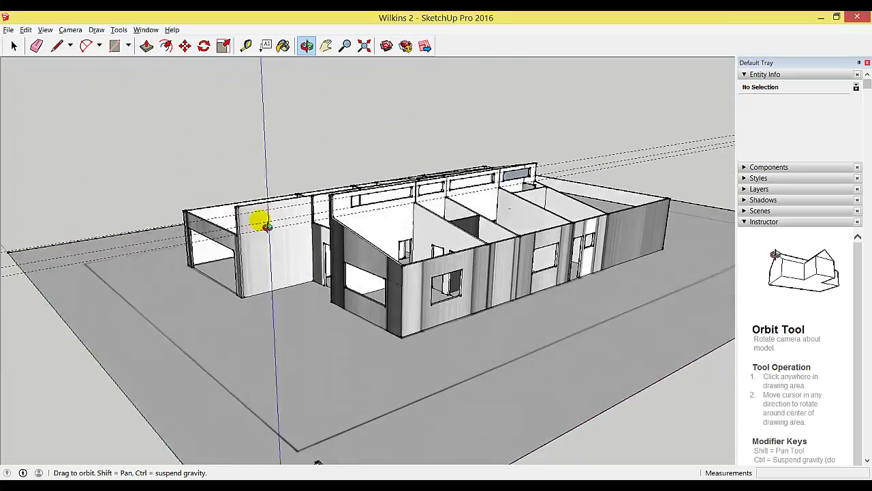